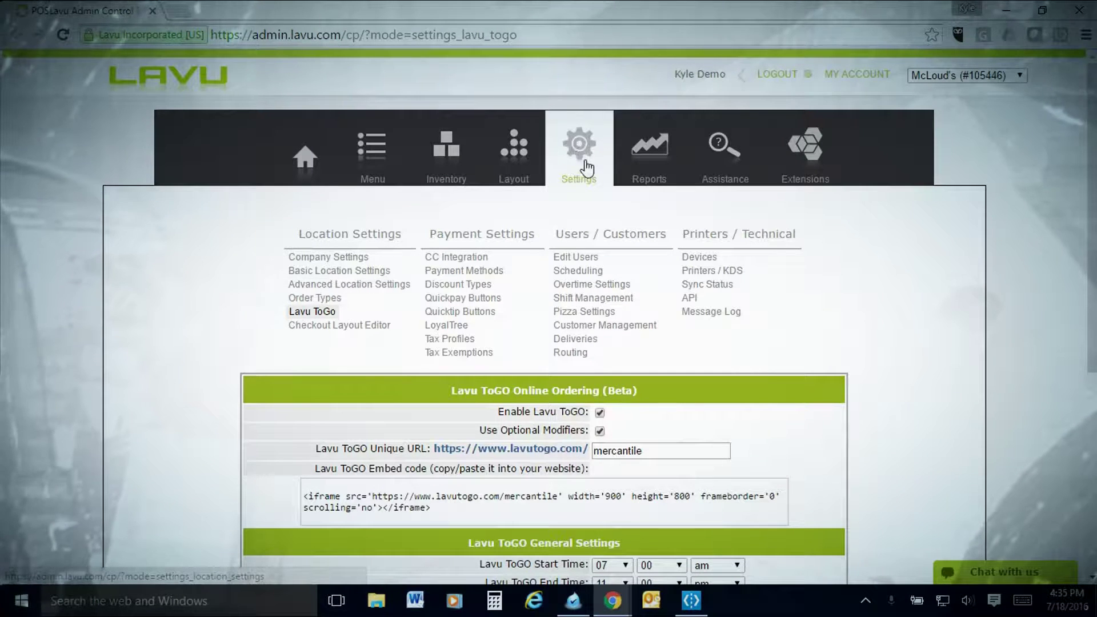
Open the Lavu ToGo location settings and scroll to the 'mercantile' unique URL and embed code
{"action": "left_click", "coordinate": [579, 153]}
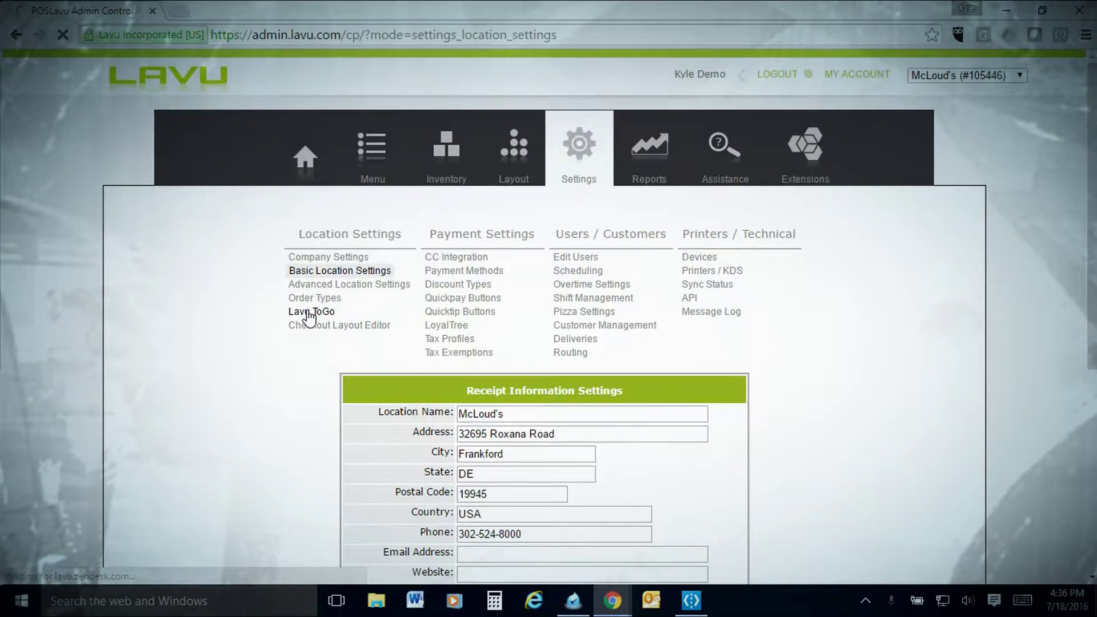
{"action": "scroll", "coordinate": [604, 342], "scroll_direction": "down", "scroll_amount": 2}
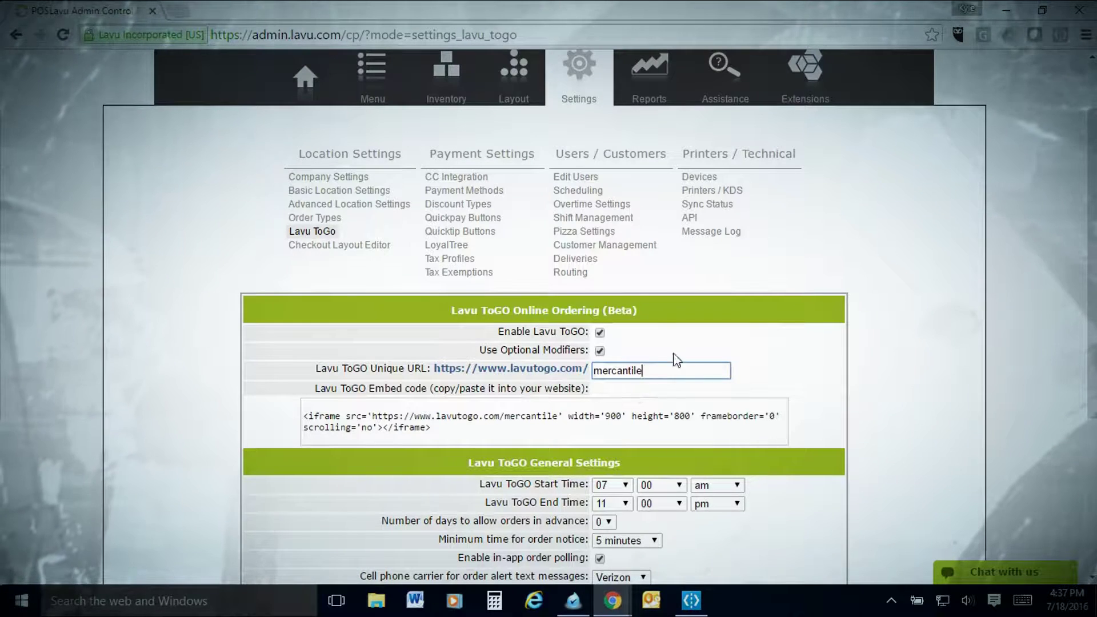
{"action": "scroll", "coordinate": [457, 382], "scroll_direction": "down", "scroll_amount": 1}
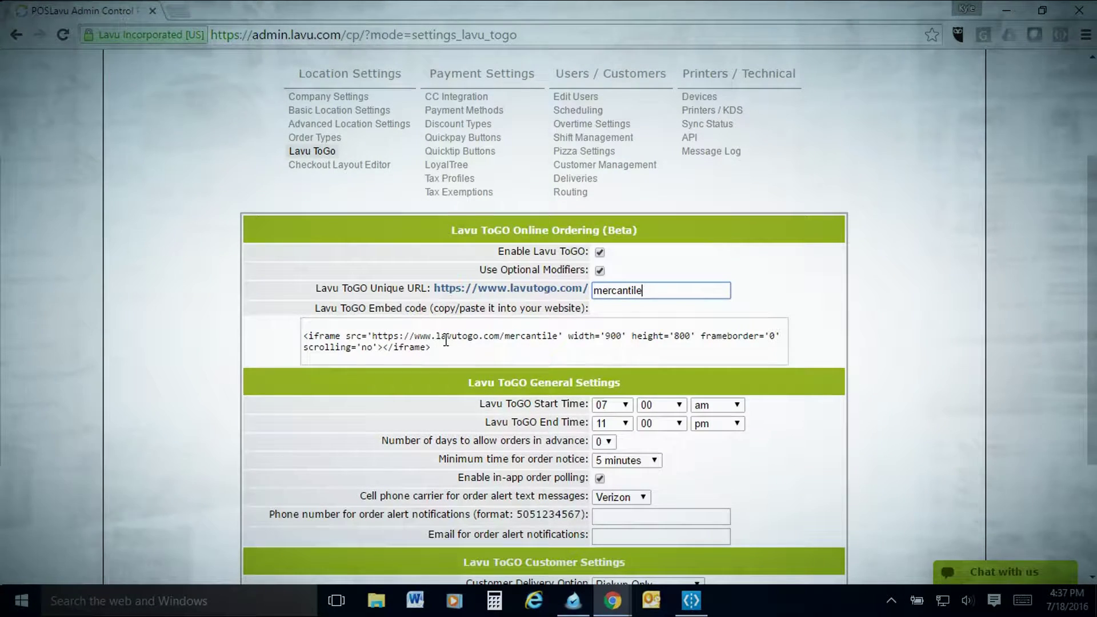
{"action": "scroll", "coordinate": [476, 348], "scroll_direction": "down", "scroll_amount": 2}
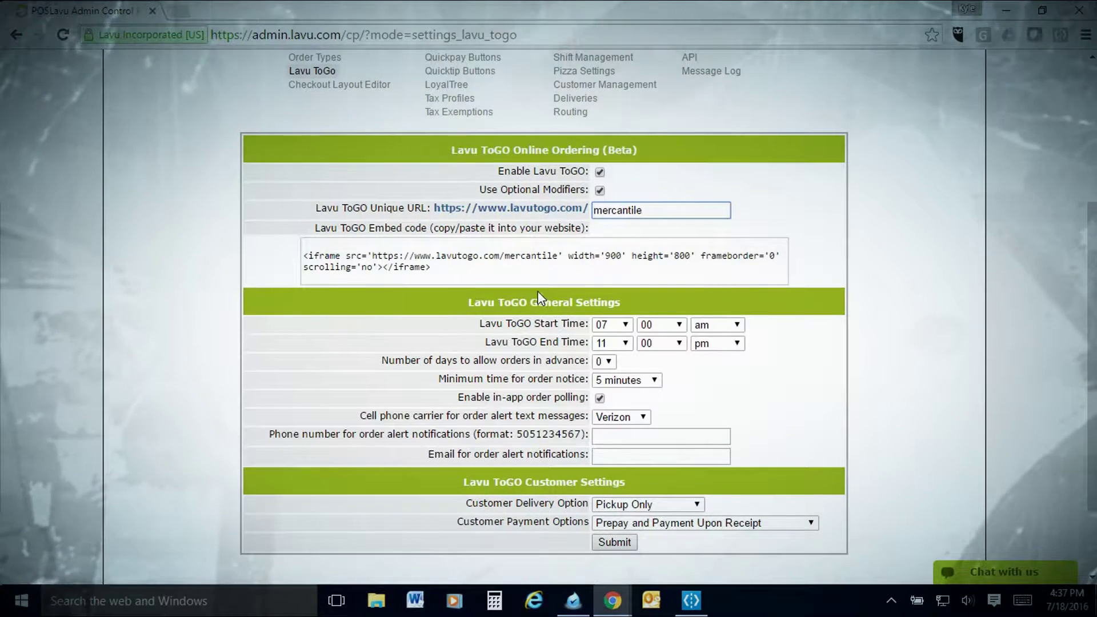
{"action": "scroll", "coordinate": [535, 291], "scroll_direction": "down", "scroll_amount": 2}
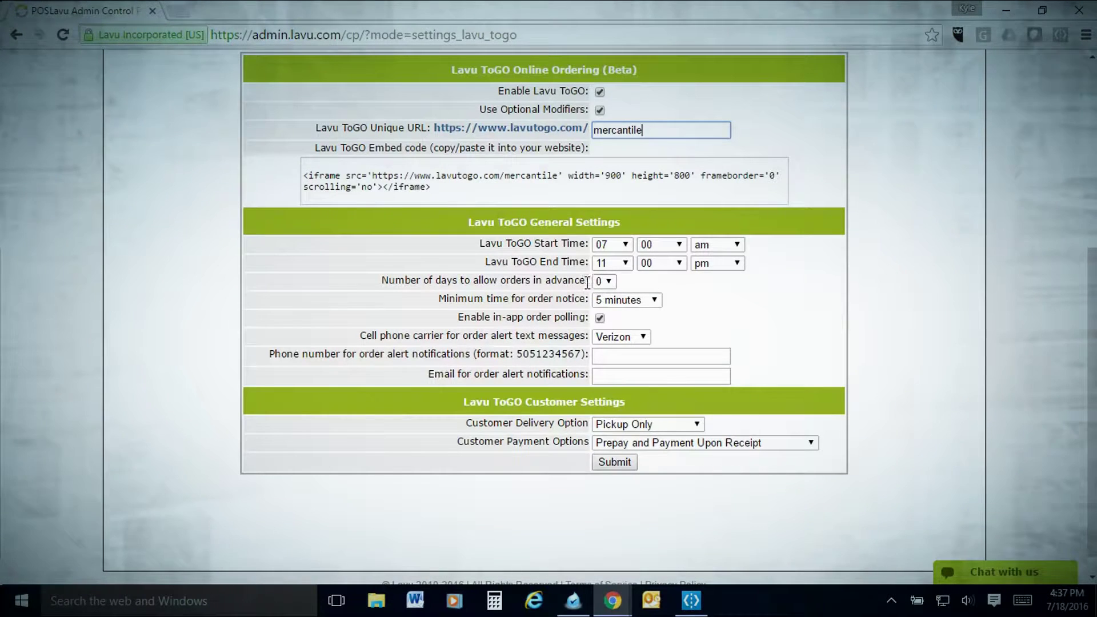
Keep days-in-advance ordering at 0 and set the minimum order notice to 30 minutes
{"action": "left_click", "coordinate": [603, 280]}
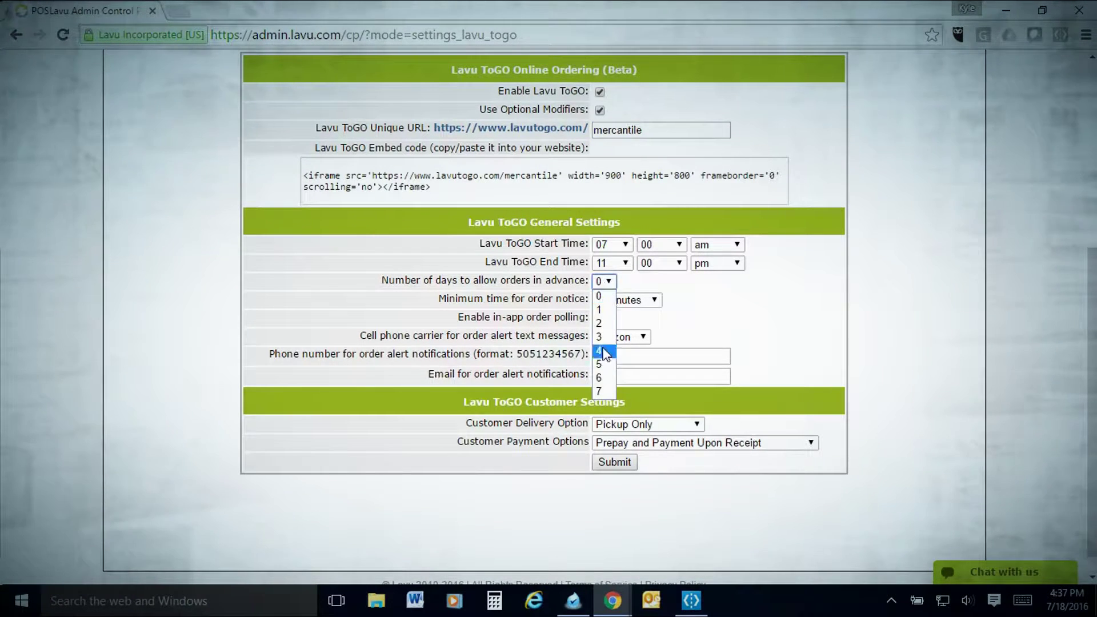
{"action": "left_click", "coordinate": [553, 282]}
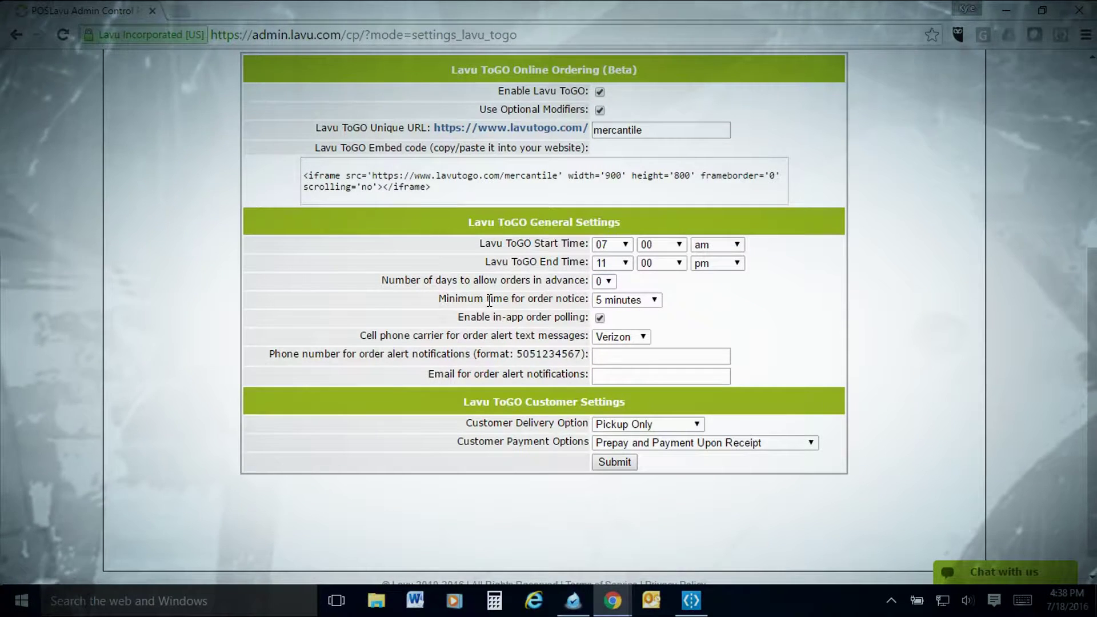
{"action": "left_click", "coordinate": [630, 303]}
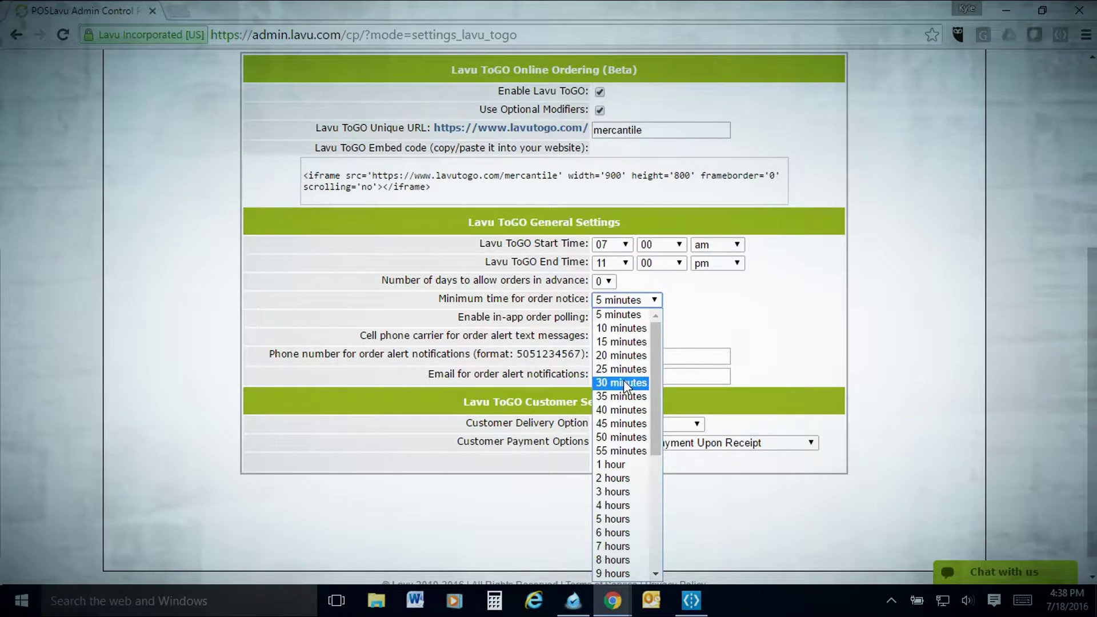
{"action": "left_click", "coordinate": [623, 382]}
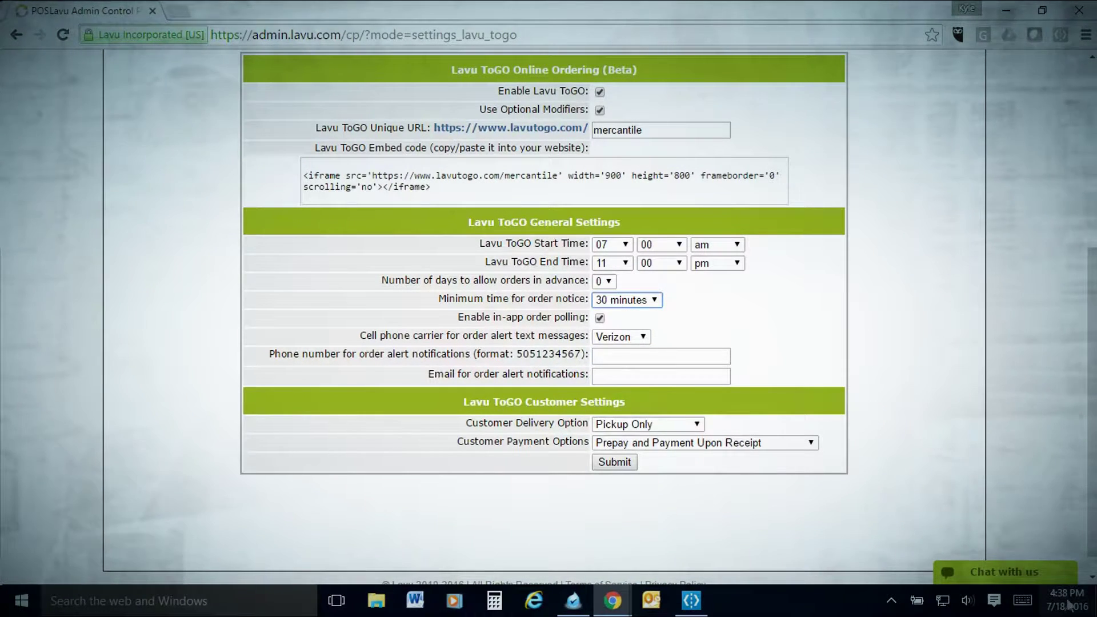
{"action": "mouse_move", "coordinate": [1054, 597]}
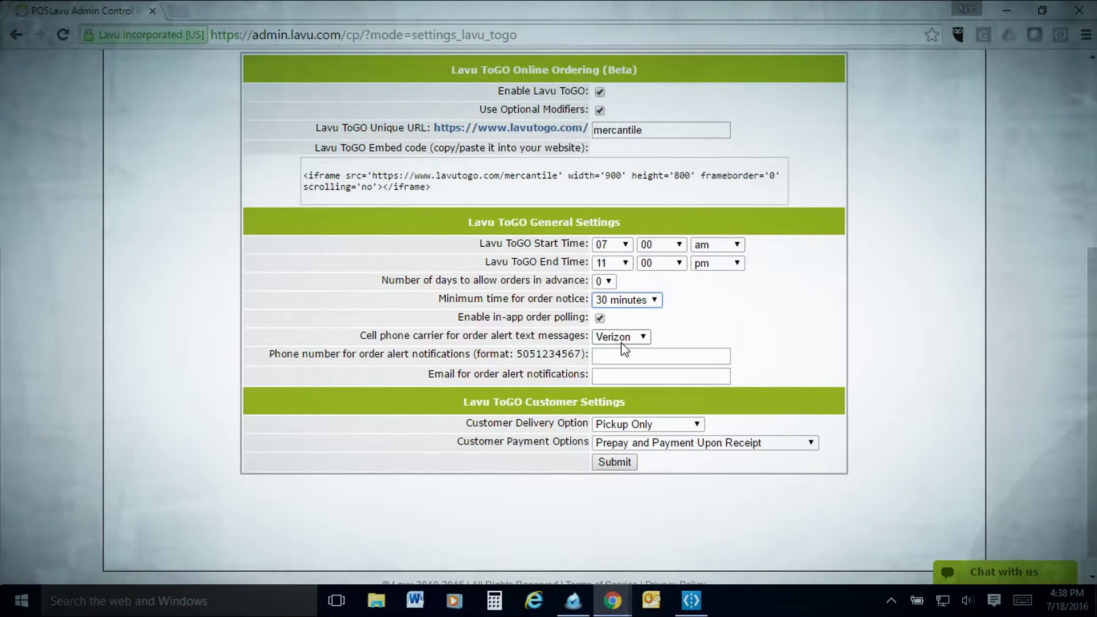
{"action": "left_click", "coordinate": [599, 356]}
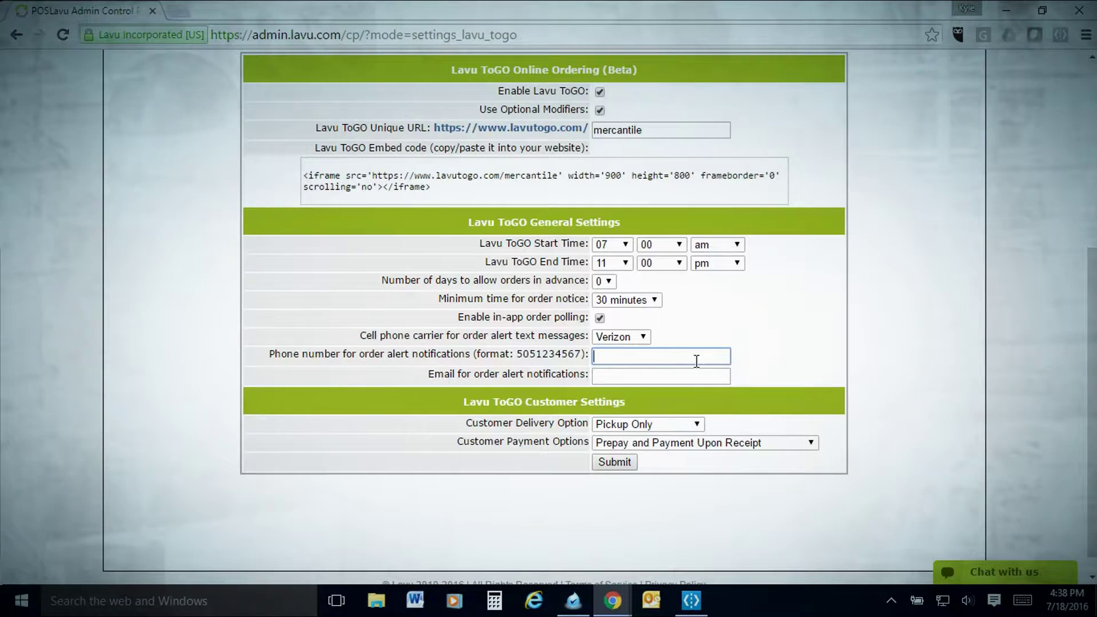
{"action": "left_click", "coordinate": [628, 374]}
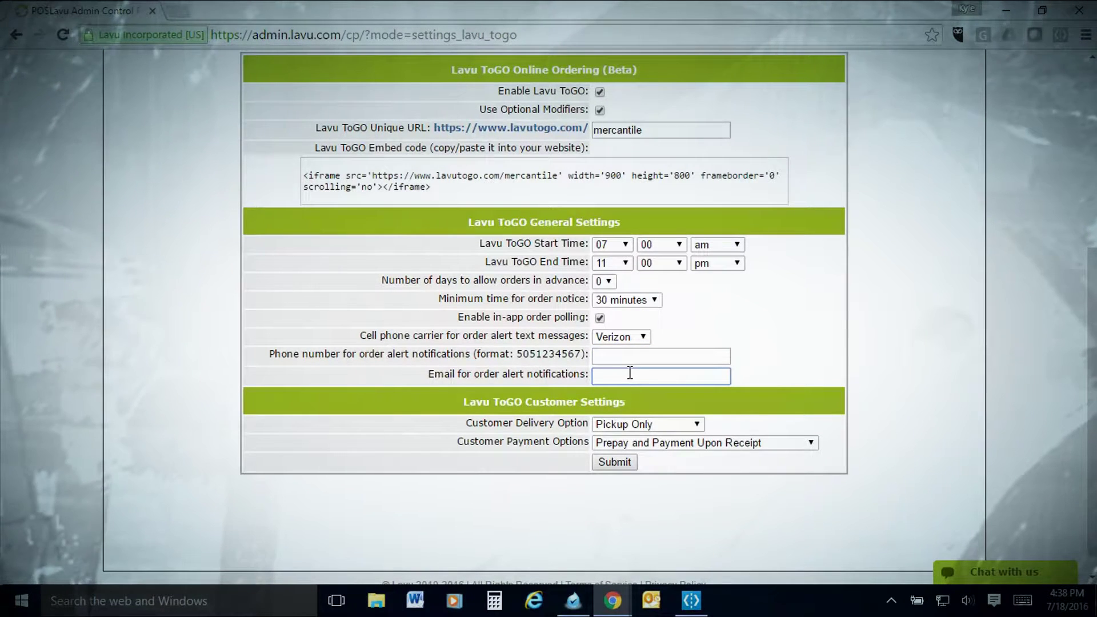
{"action": "scroll", "coordinate": [705, 359], "scroll_direction": "down", "scroll_amount": 1}
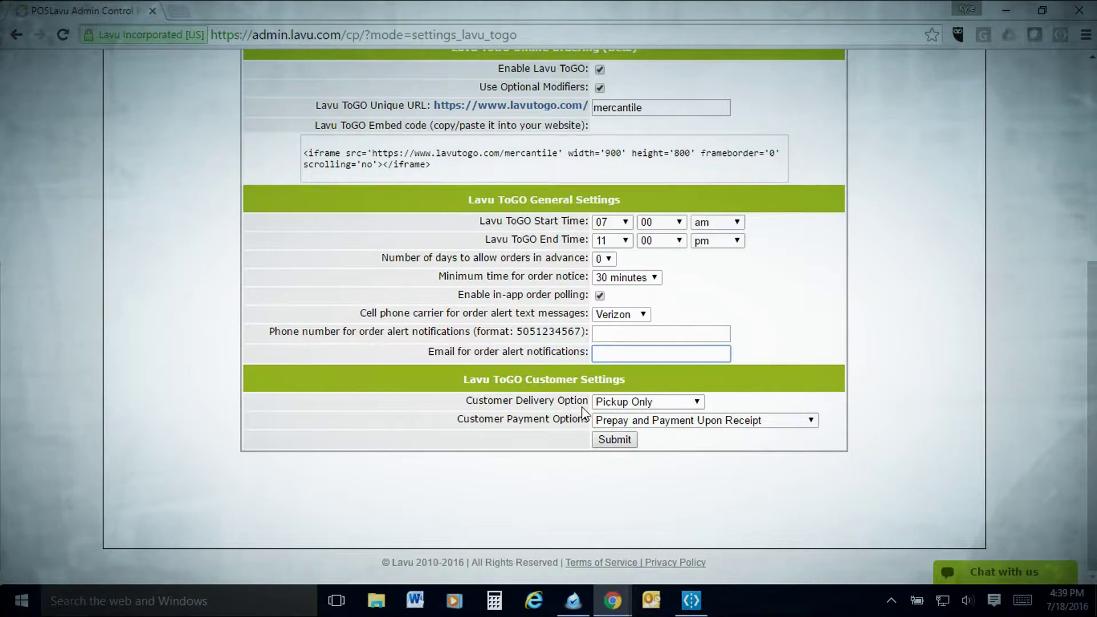
Confirm Pickup Only delivery and Prepay and Payment Upon Receipt payment, then submit the settings
{"action": "left_click", "coordinate": [657, 403]}
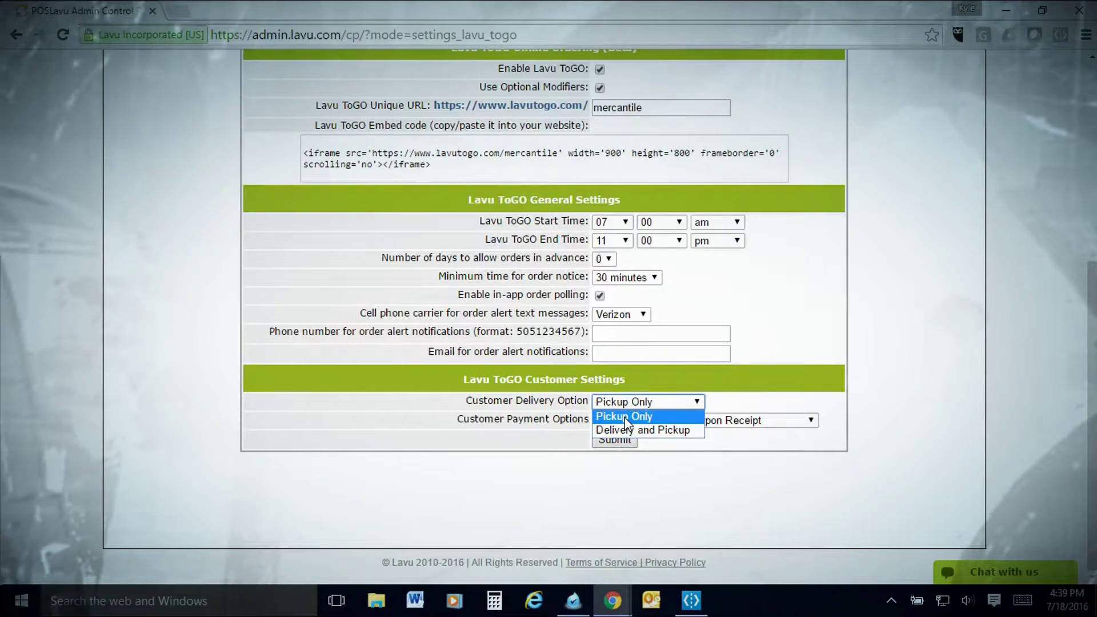
{"action": "left_click", "coordinate": [625, 418]}
{"action": "left_click", "coordinate": [619, 421]}
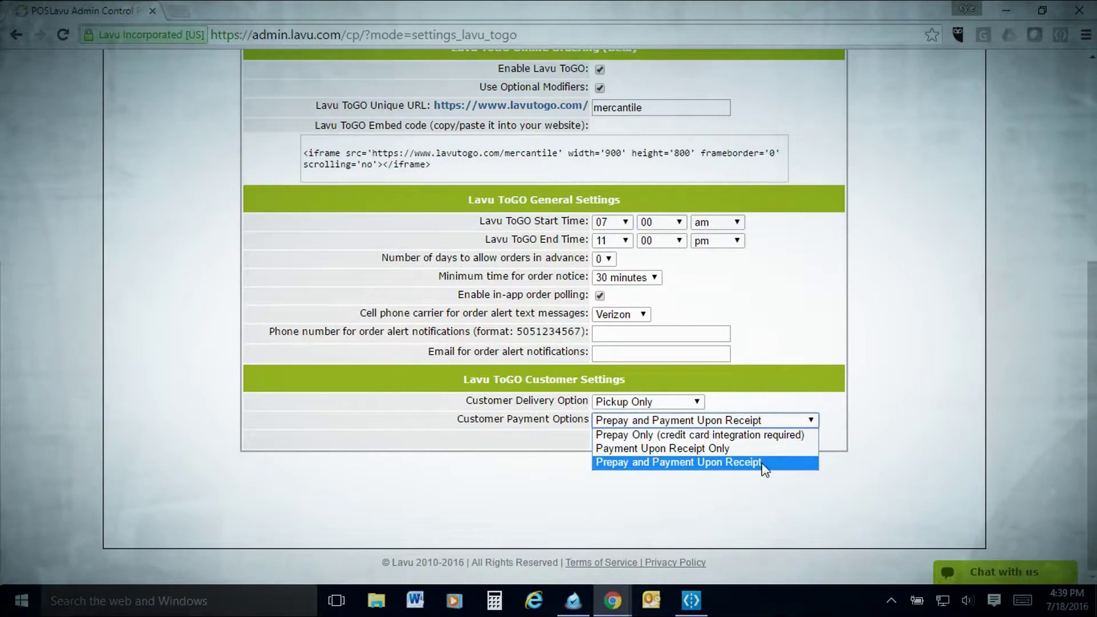
{"action": "left_click", "coordinate": [762, 463]}
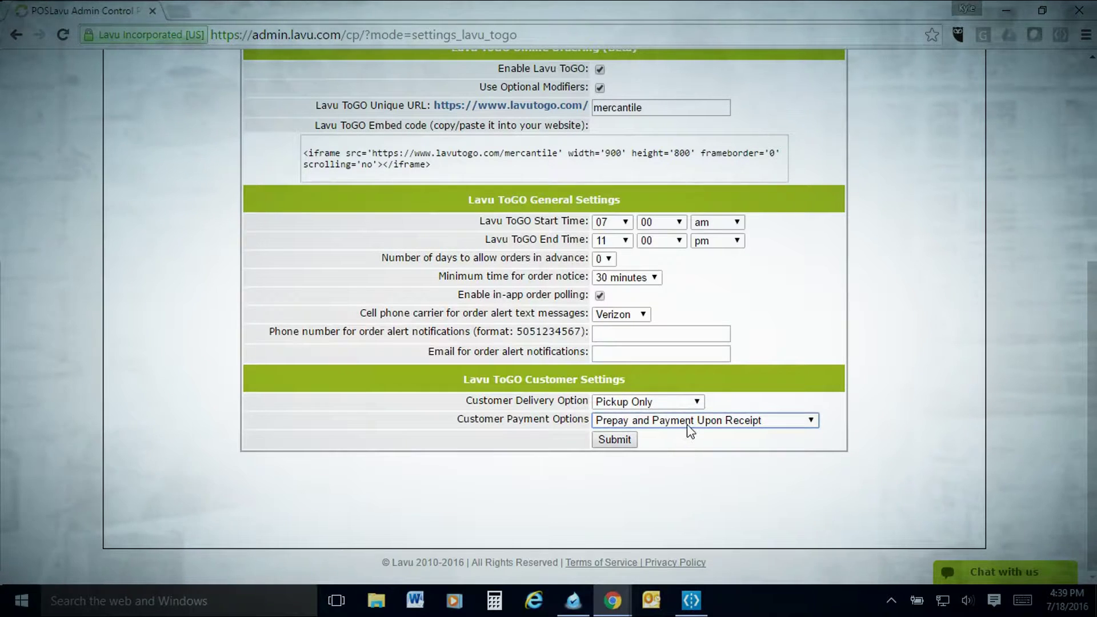
{"action": "left_click", "coordinate": [630, 419]}
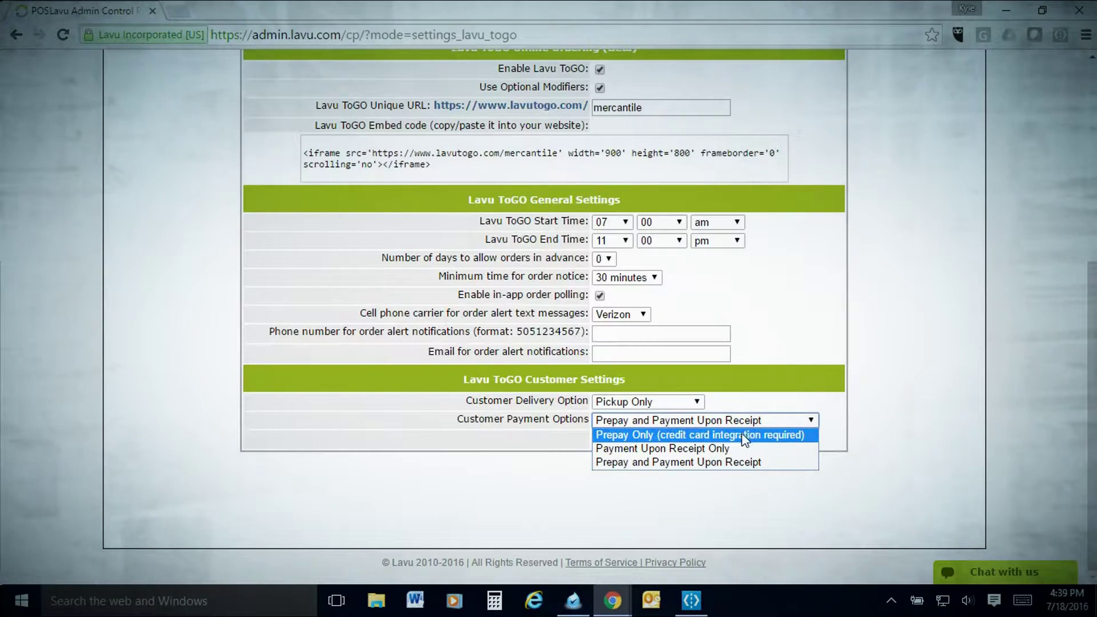
{"action": "left_click", "coordinate": [736, 464]}
{"action": "left_click", "coordinate": [620, 441]}
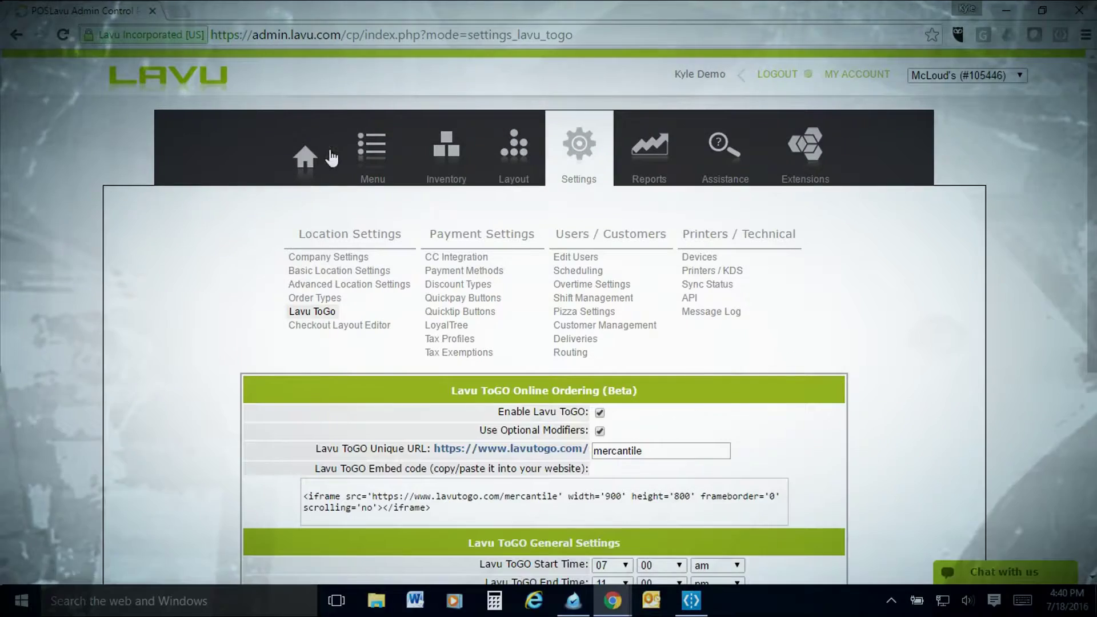
In the Dinner menu group, uncheck LTG for Tuna Bites and save the menu
{"action": "mouse_move", "coordinate": [375, 149]}
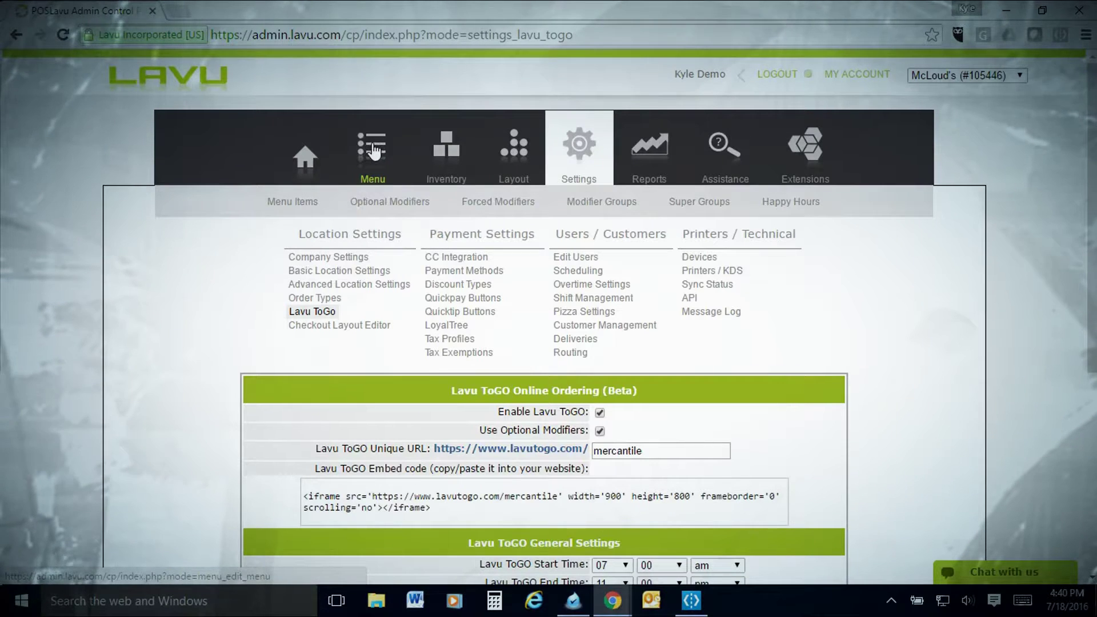
{"action": "left_click", "coordinate": [373, 146]}
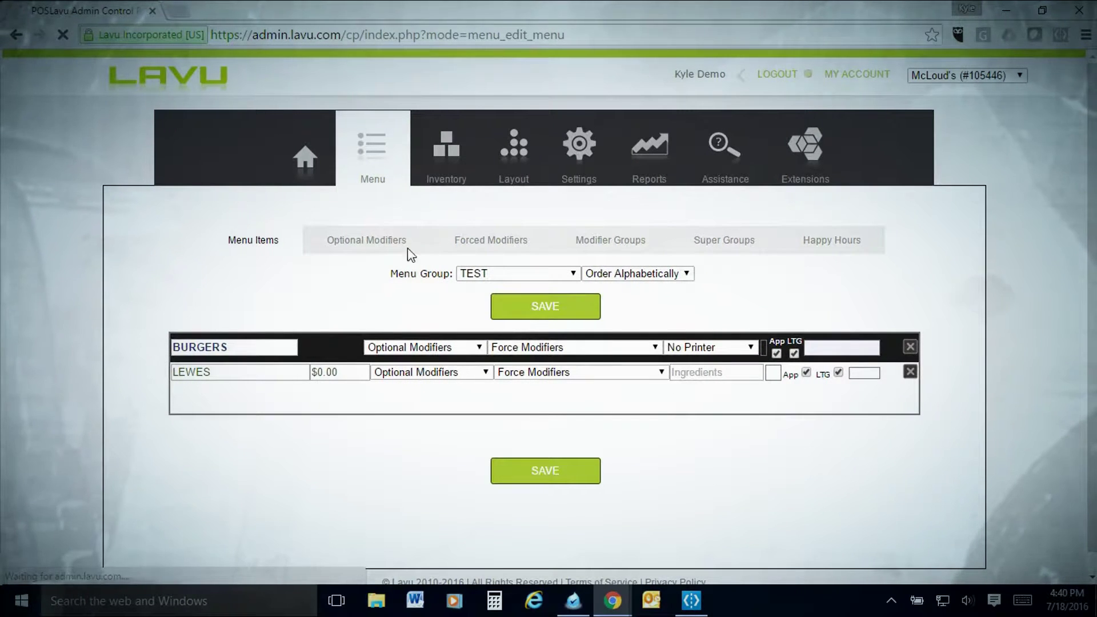
{"action": "left_click", "coordinate": [524, 275]}
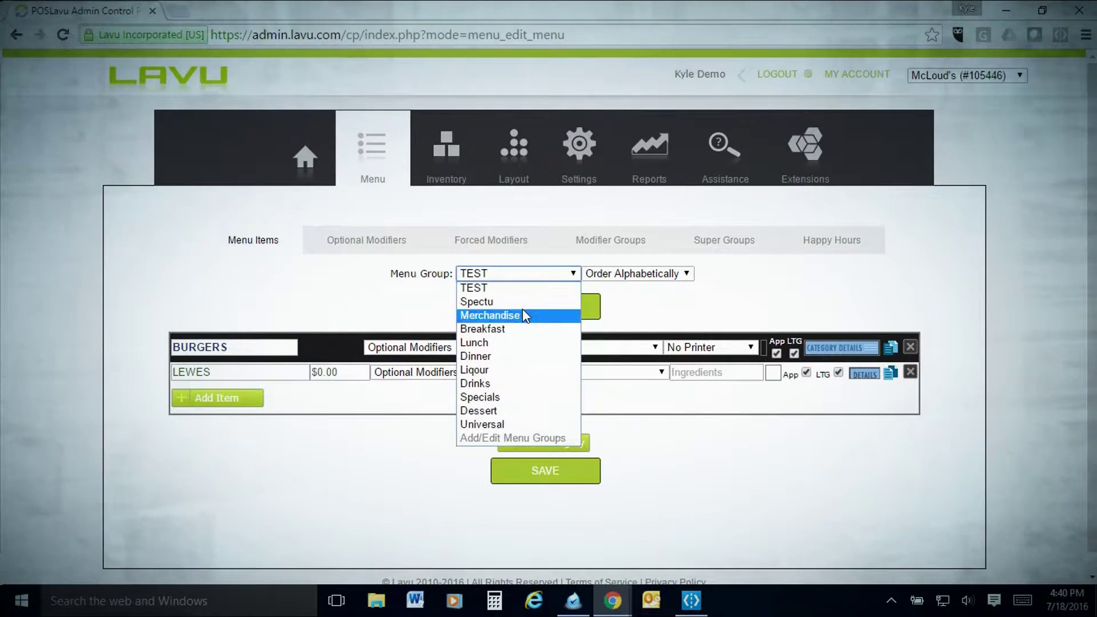
{"action": "left_click", "coordinate": [497, 356]}
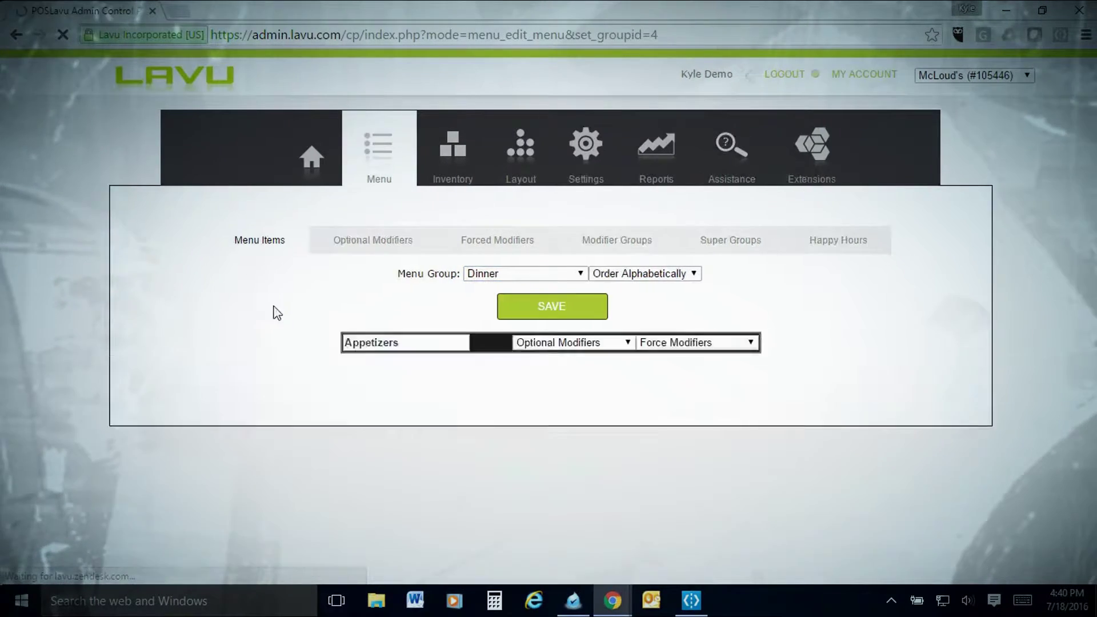
{"action": "scroll", "coordinate": [372, 341], "scroll_direction": "down", "scroll_amount": 1}
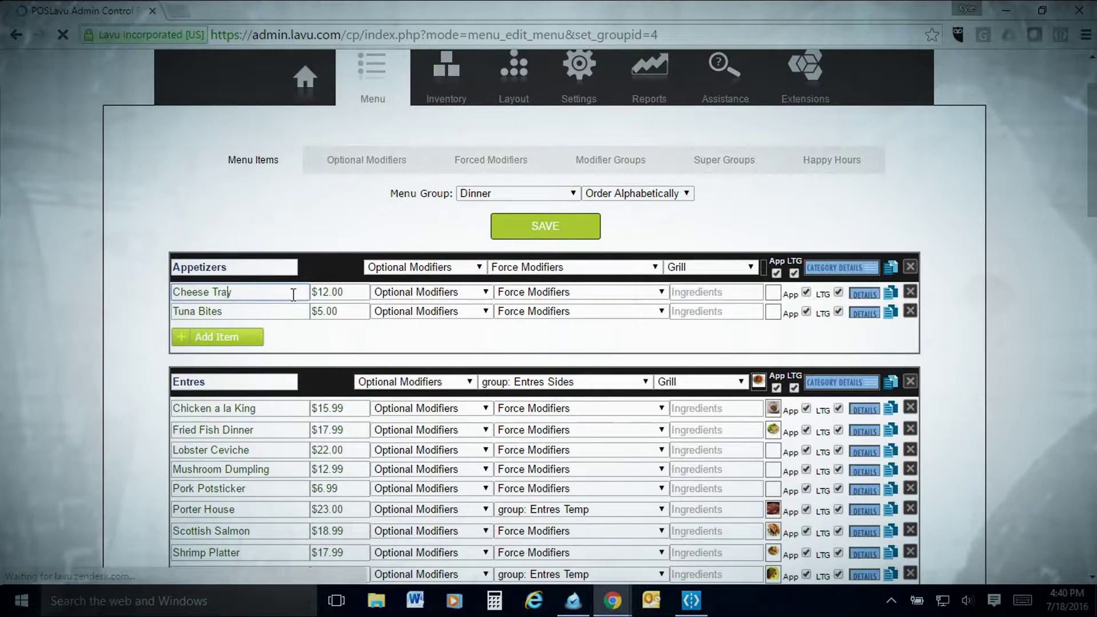
{"action": "left_click", "coordinate": [269, 313]}
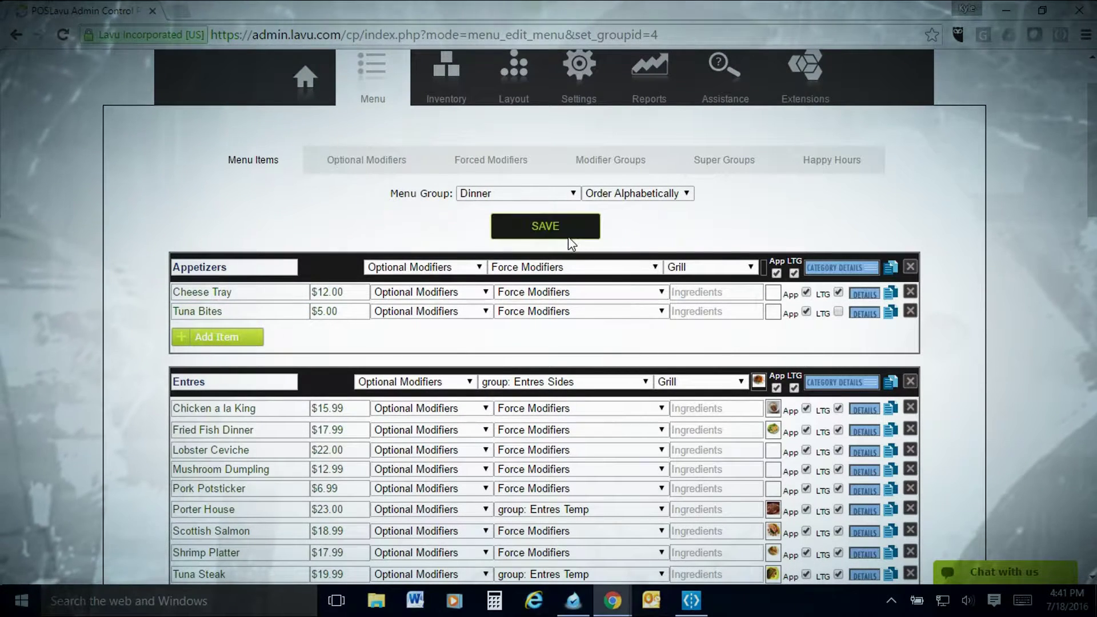
{"action": "left_click", "coordinate": [568, 236]}
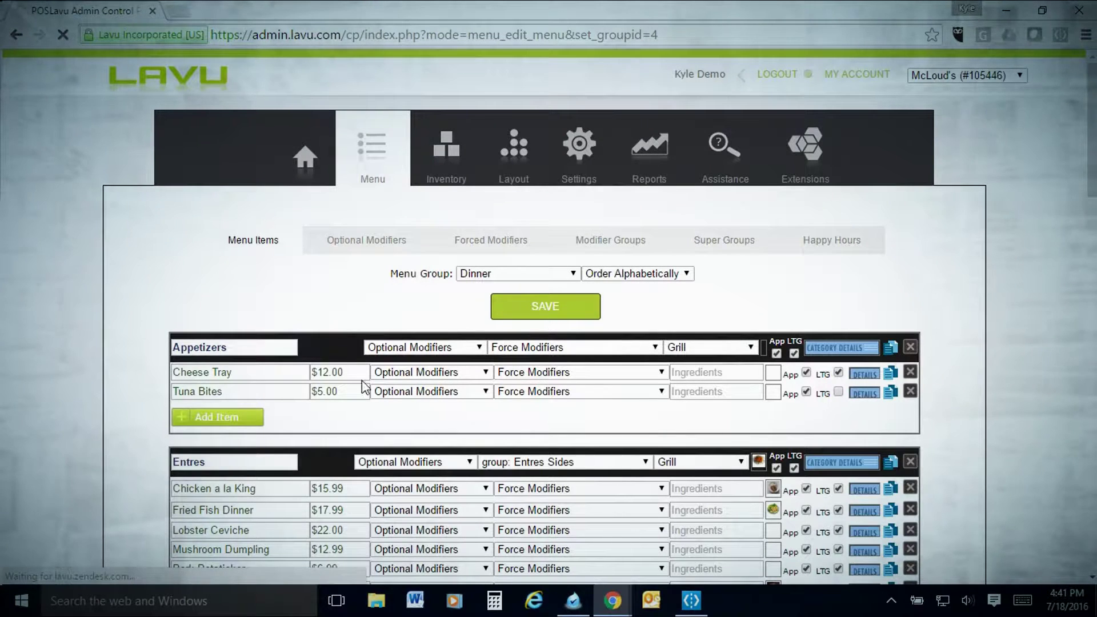
{"action": "left_click", "coordinate": [178, 11]}
{"action": "type", "text": "www."}
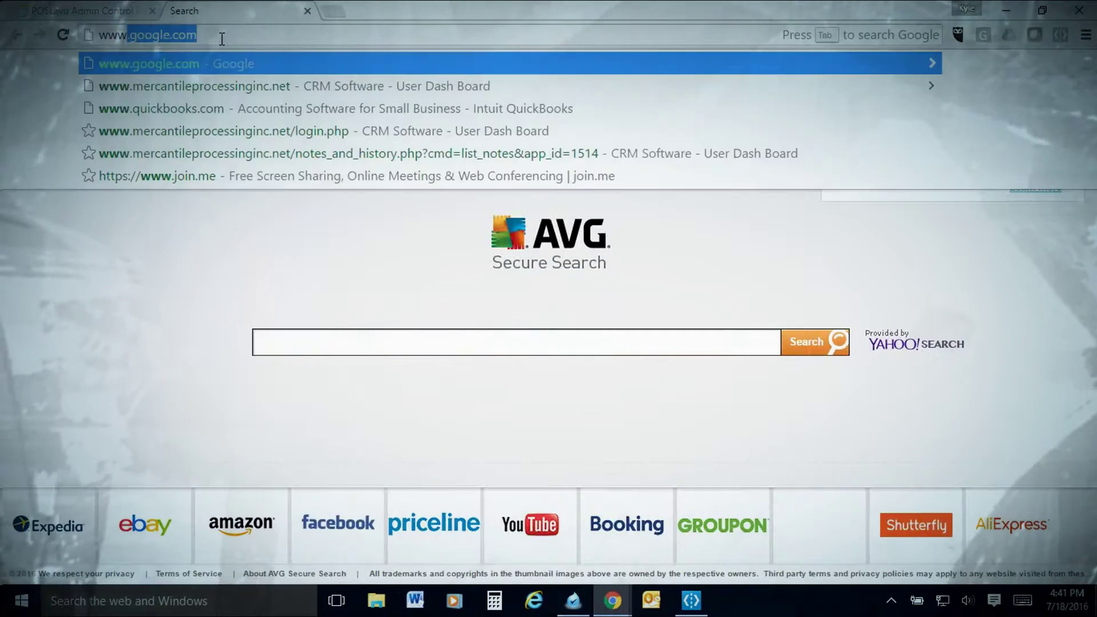
{"action": "type", "text": "la"}
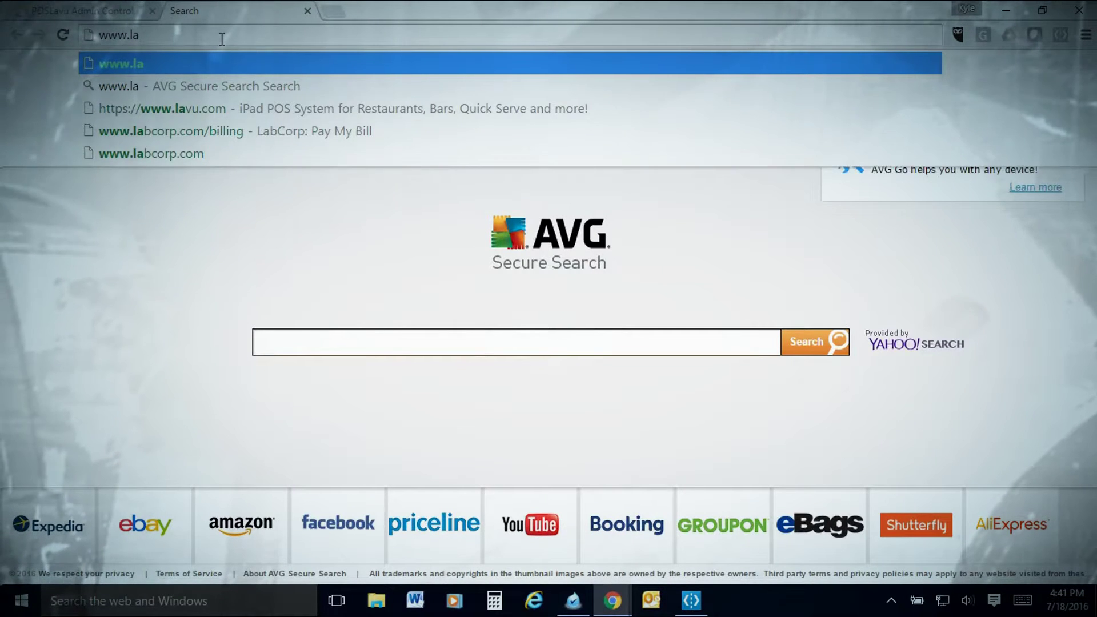
{"action": "type", "text": "vutogo"}
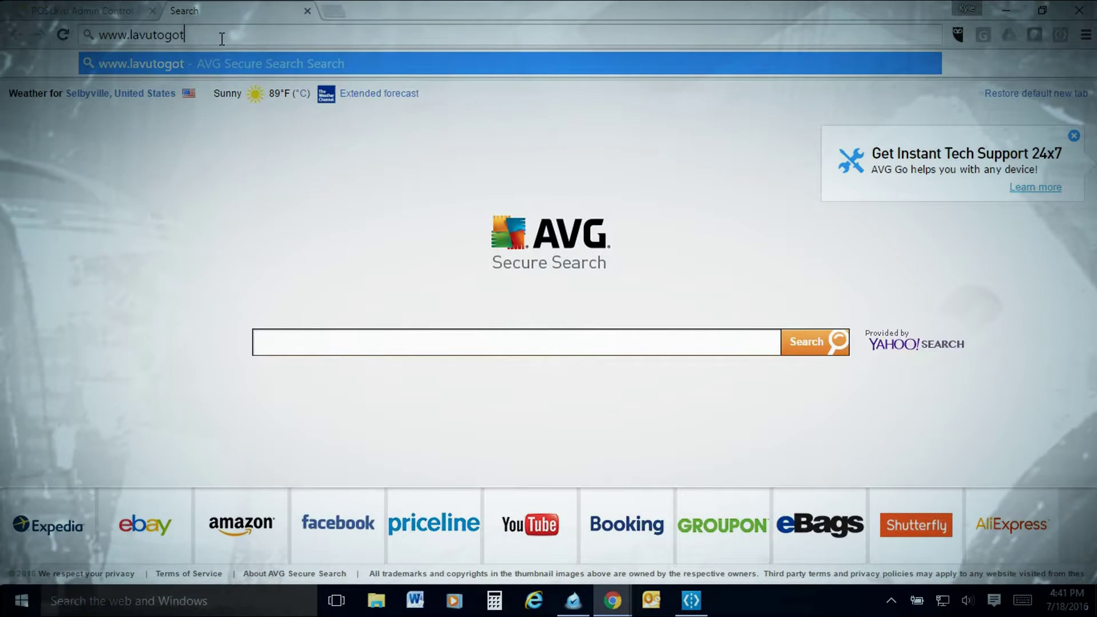
{"action": "type", "text": ".com/"}
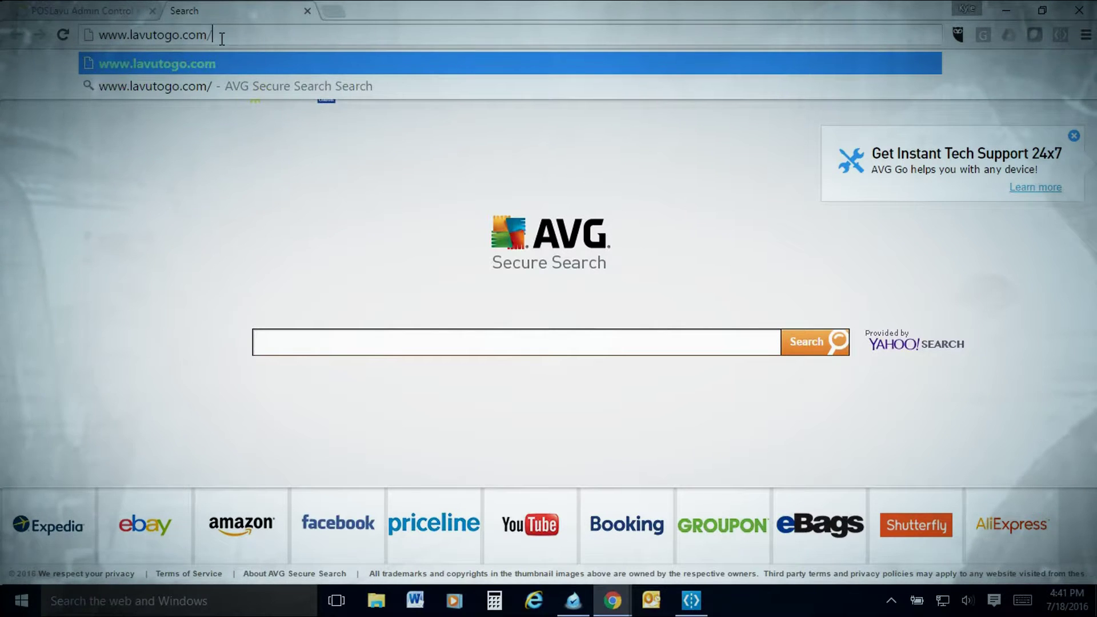
{"action": "type", "text": "mercantile"}
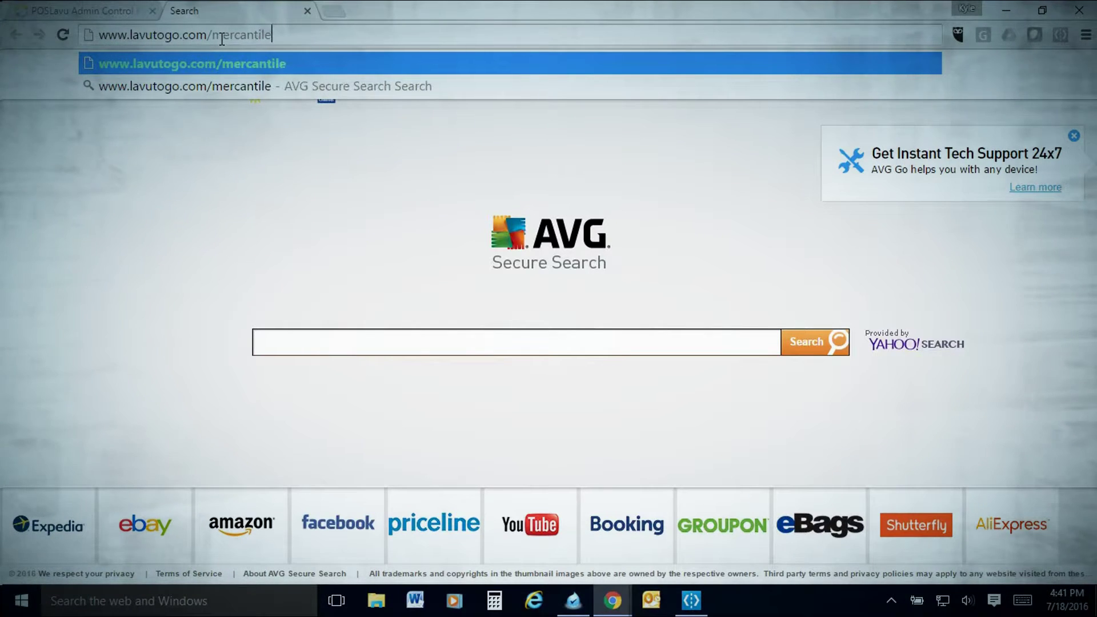
{"action": "key", "text": "Return"}
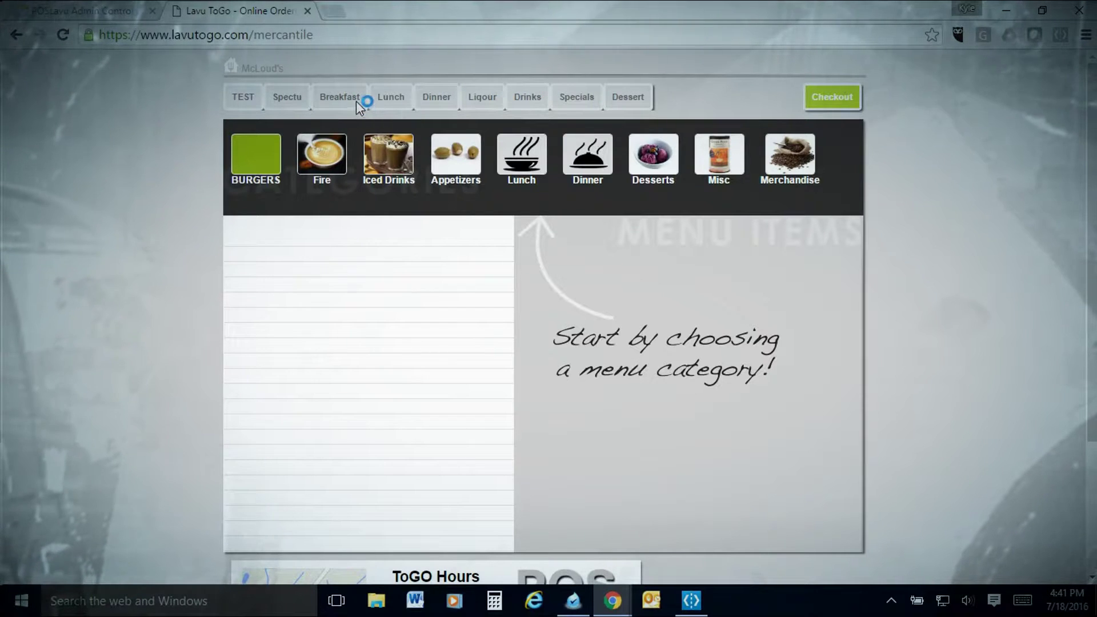
Show the Dinner Entres list with Chicken a la King, Porter House and Veal Shank
{"action": "left_click", "coordinate": [449, 96]}
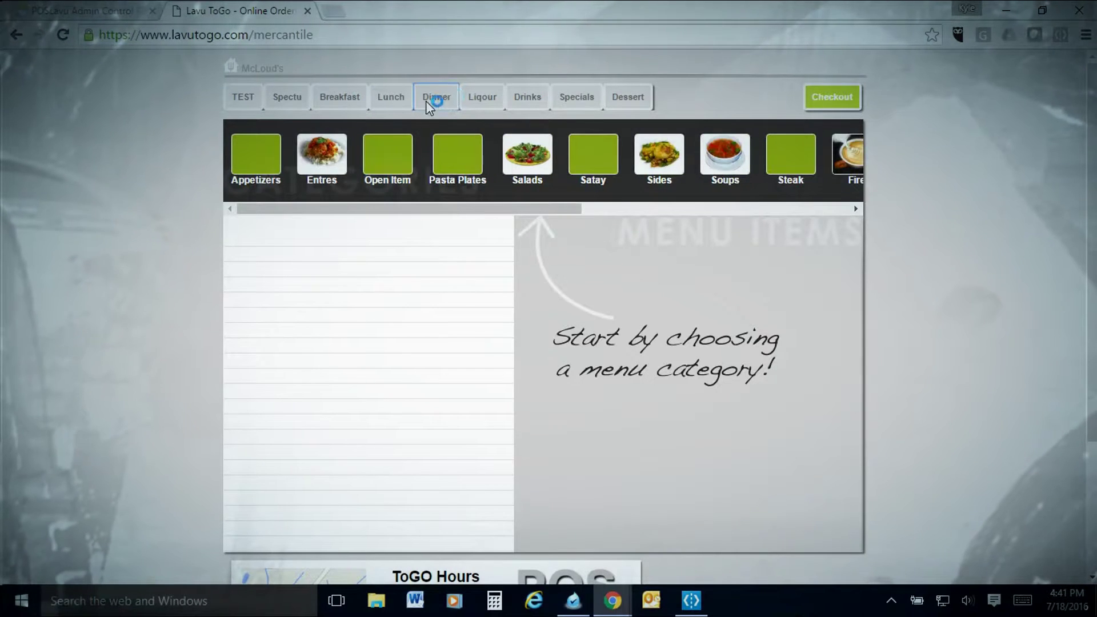
{"action": "left_click", "coordinate": [267, 157]}
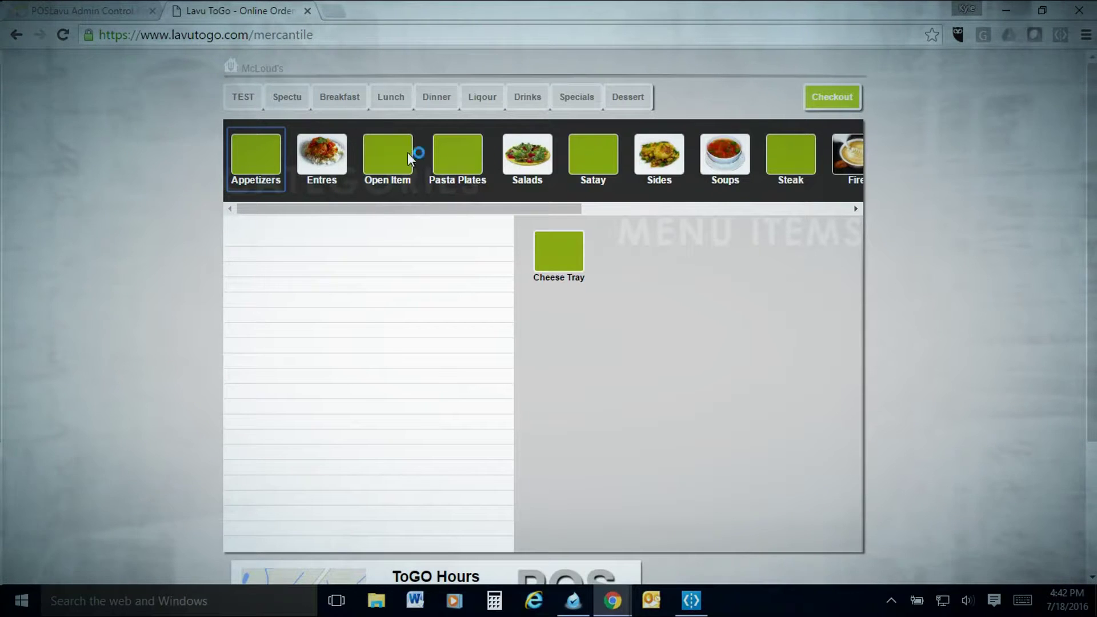
{"action": "left_click", "coordinate": [321, 151]}
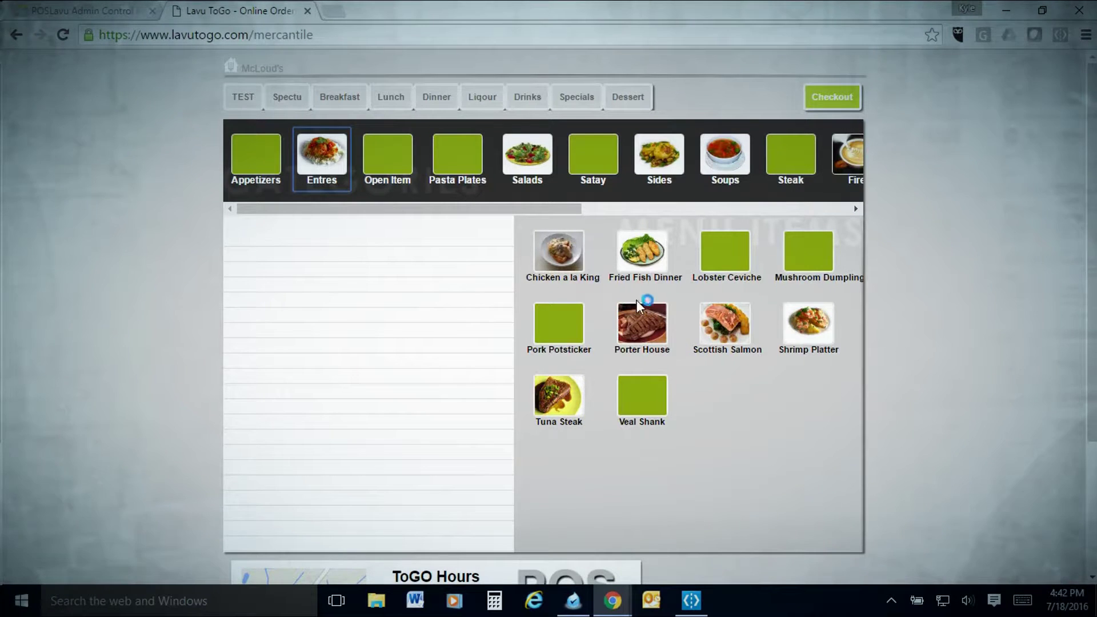
Add Chicken a la King with a Cesear side salad ($1.00) and Fries as sides
{"action": "left_click", "coordinate": [560, 261]}
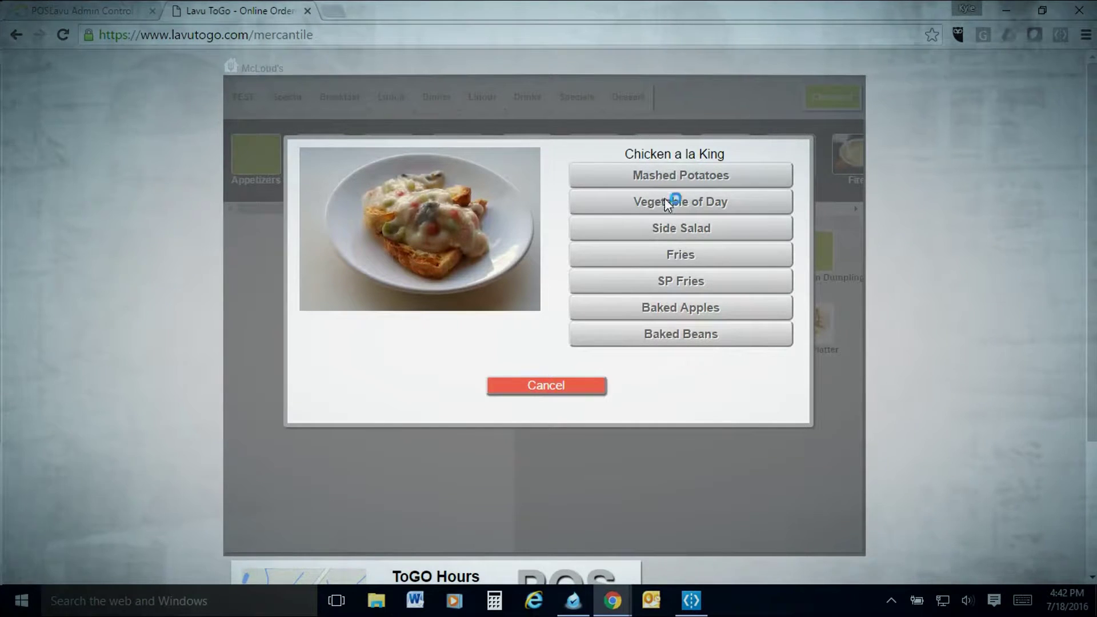
{"action": "left_click", "coordinate": [660, 232]}
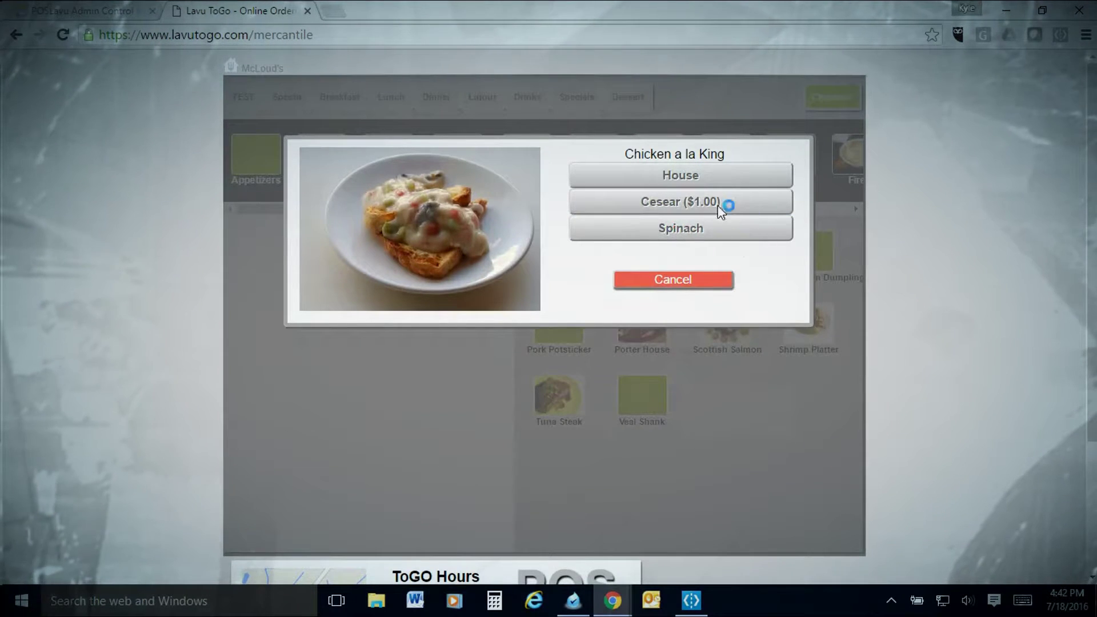
{"action": "left_click", "coordinate": [673, 204]}
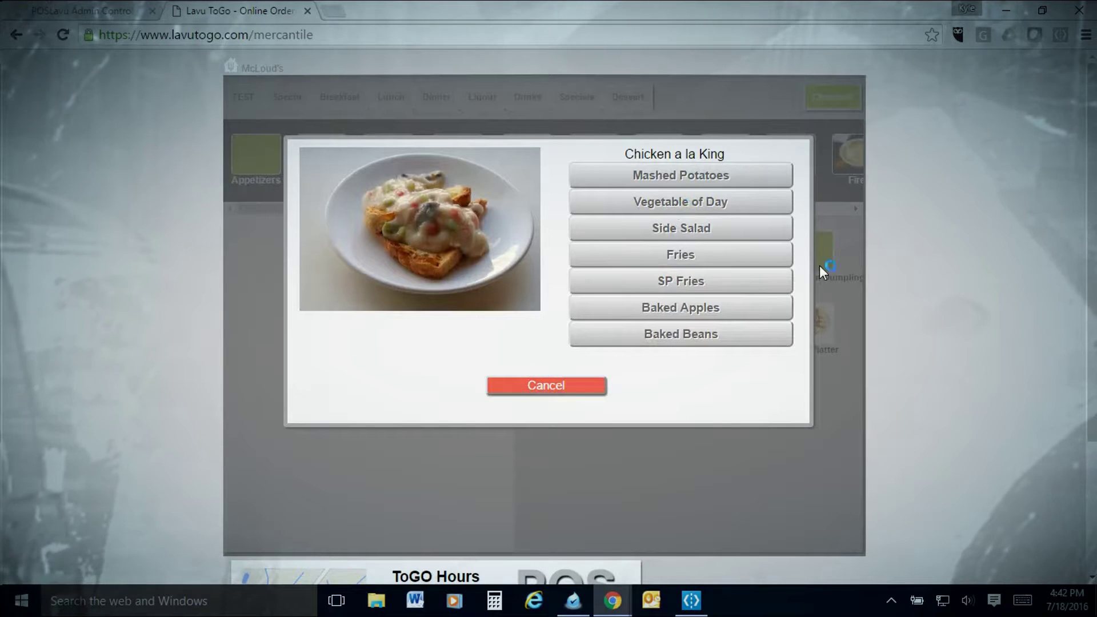
{"action": "left_click", "coordinate": [715, 255]}
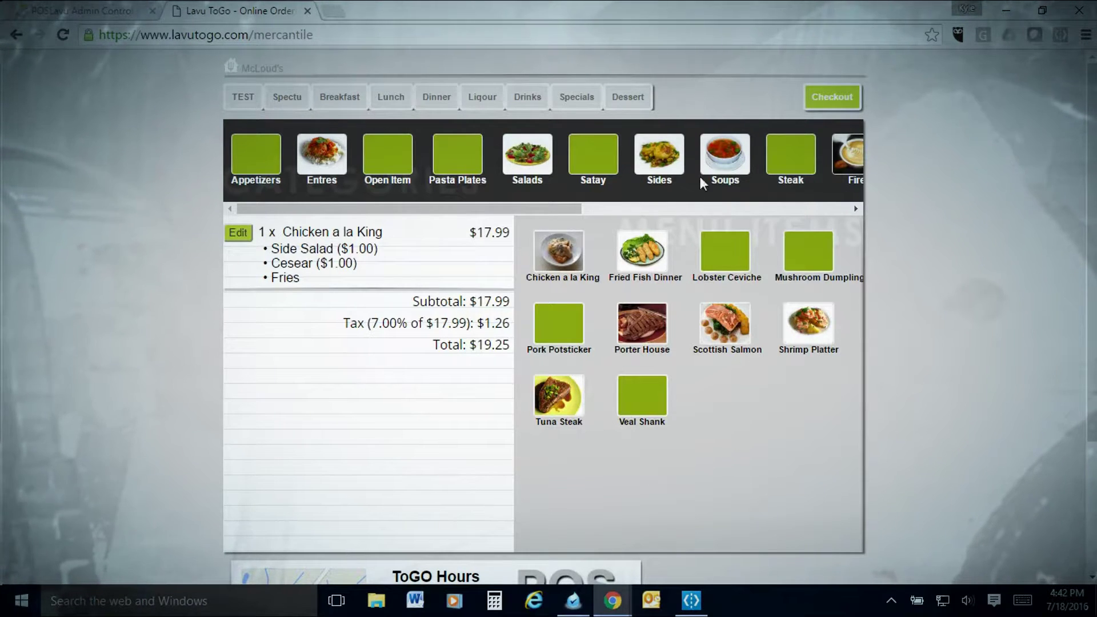
Add a Blueberry Parfait ($5.29) and a Blueberry Ice Cream ($3.79) from Desserts
{"action": "left_click", "coordinate": [629, 98]}
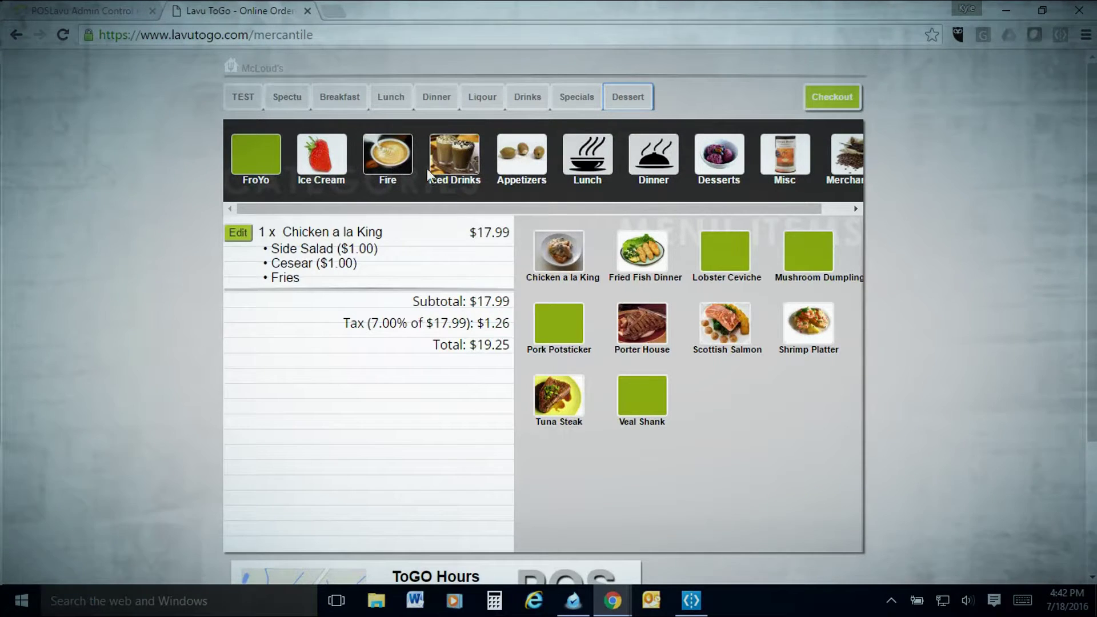
{"action": "left_click", "coordinate": [706, 154]}
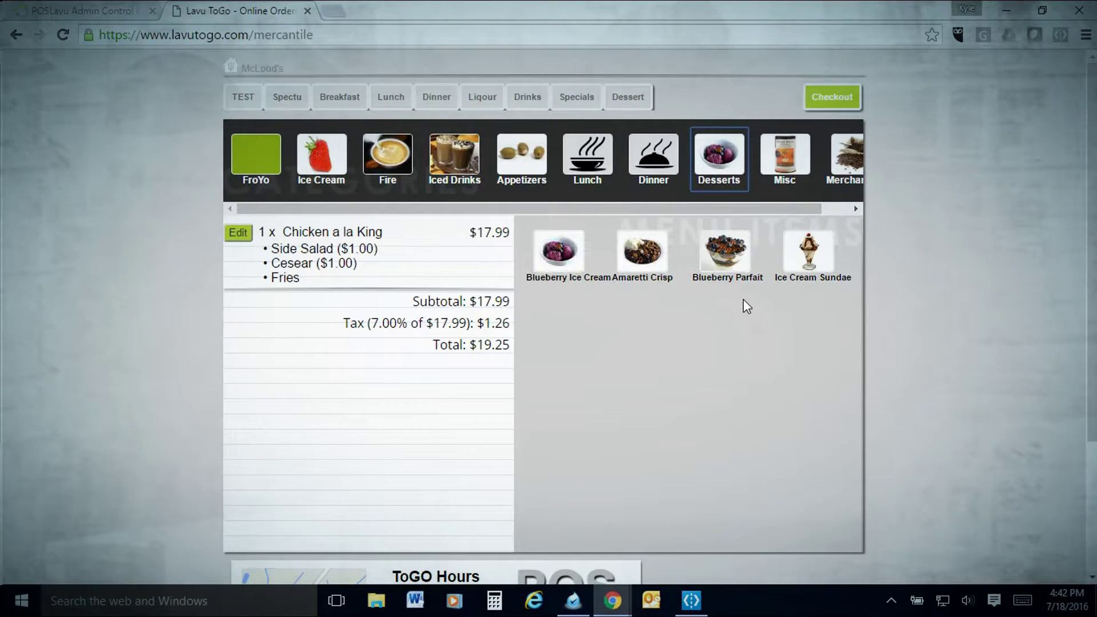
{"action": "left_click", "coordinate": [728, 261]}
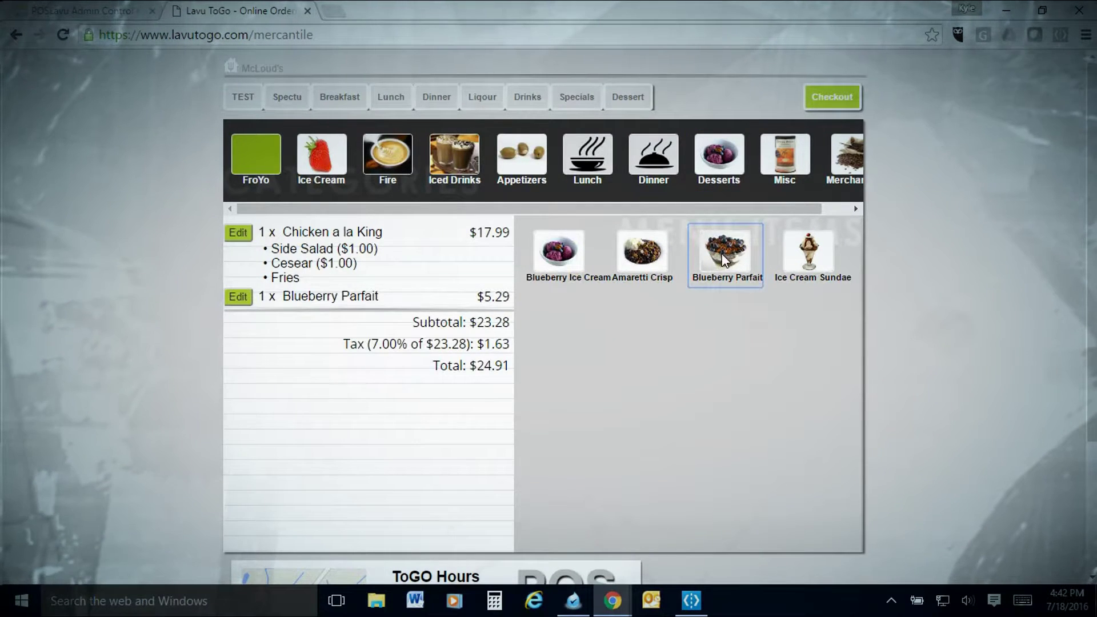
{"action": "left_click", "coordinate": [558, 261]}
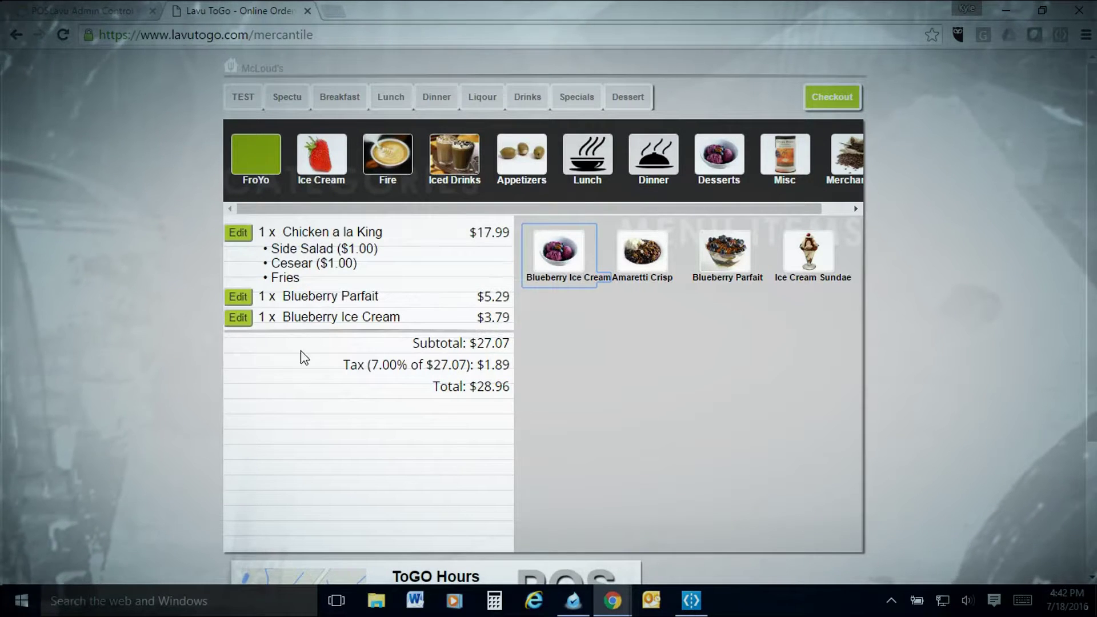
{"action": "scroll", "coordinate": [436, 326], "scroll_direction": "down", "scroll_amount": 2}
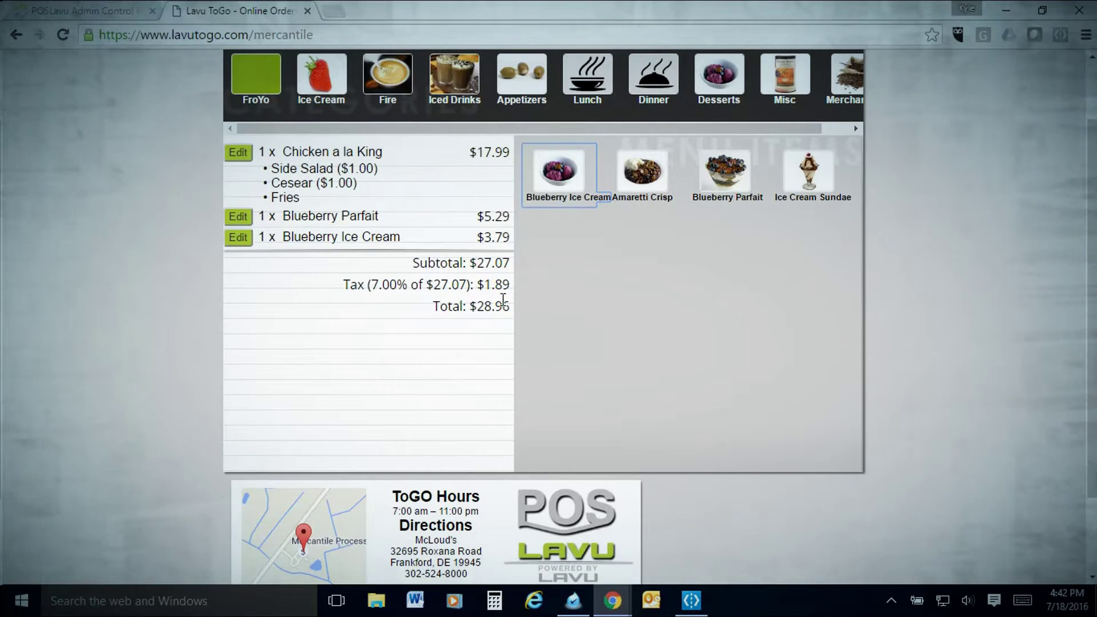
{"action": "scroll", "coordinate": [632, 294], "scroll_direction": "down", "scroll_amount": 2}
{"action": "scroll", "coordinate": [632, 295], "scroll_direction": "up", "scroll_amount": 3}
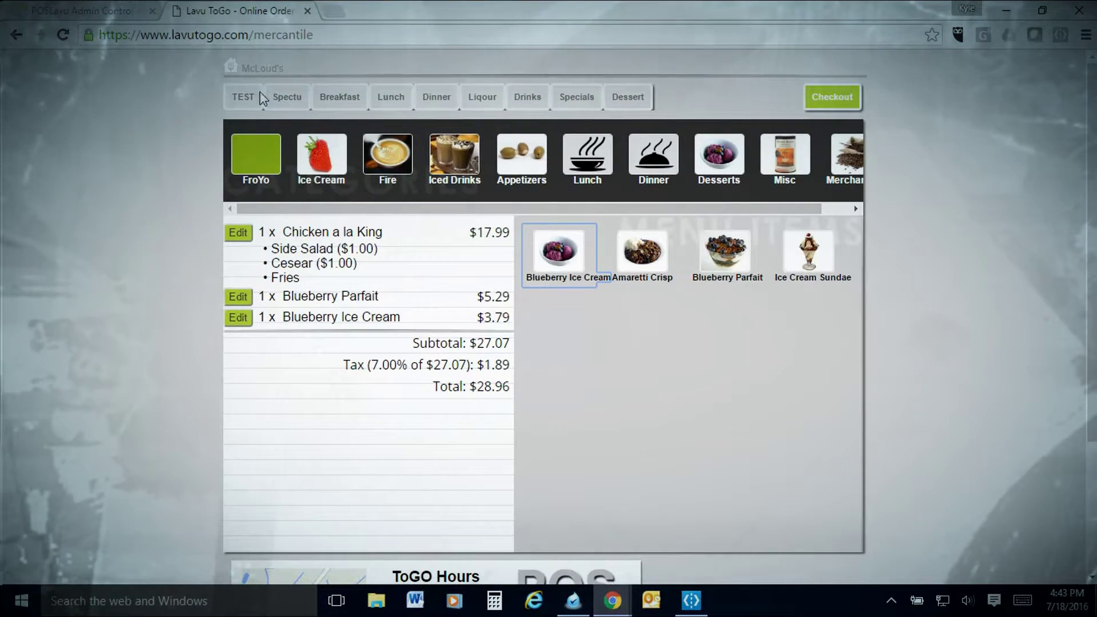
Begin checkout and enter the customer's name, phone number and e-mail address
{"action": "left_click", "coordinate": [828, 103]}
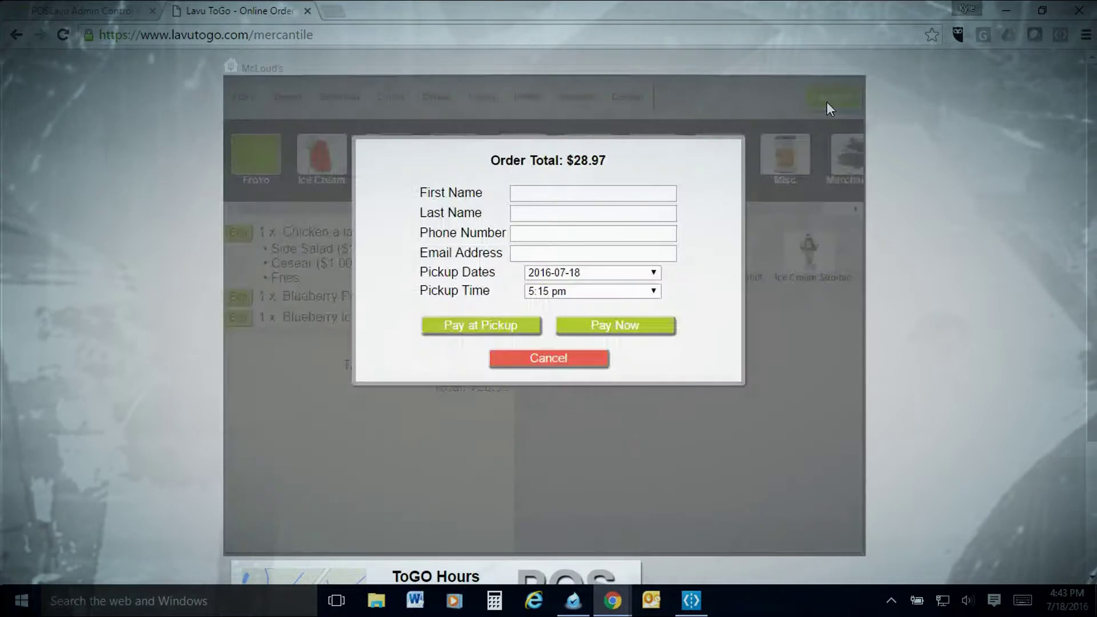
{"action": "left_click", "coordinate": [545, 193]}
{"action": "type", "text": "Kyle"}
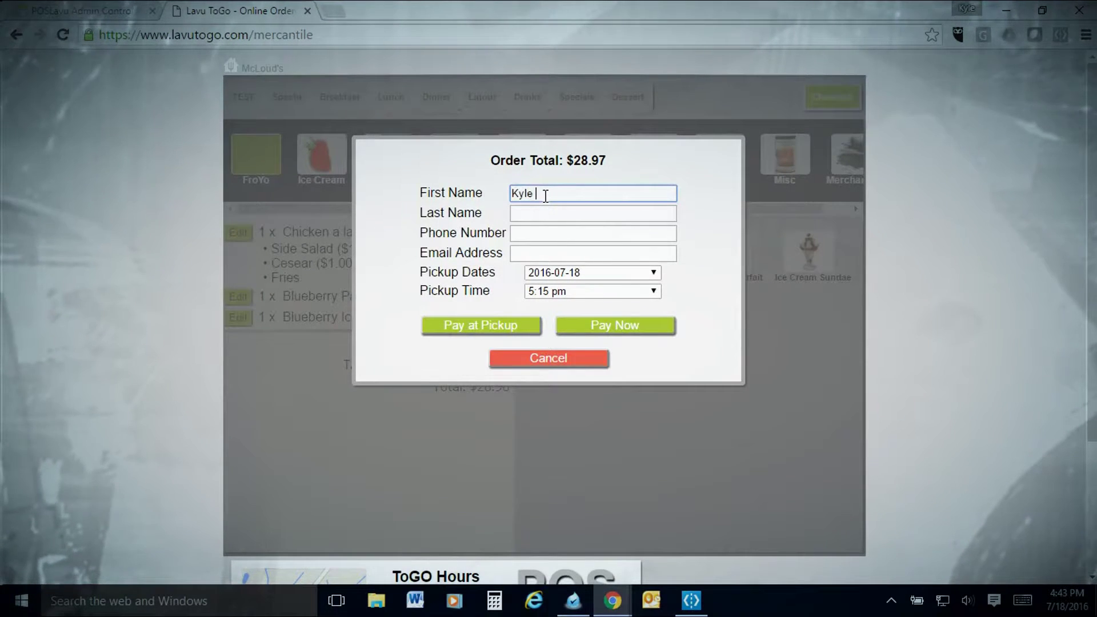
{"action": "key", "text": "Tab"}
{"action": "key", "text": "Tab"}
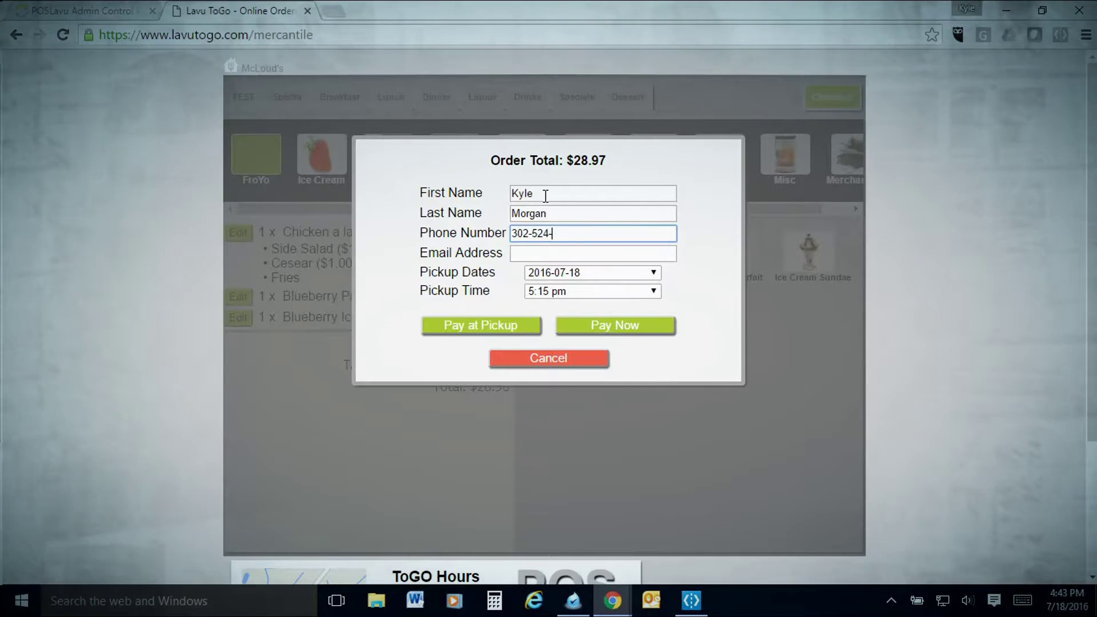
{"action": "type", "text": "8000"}
{"action": "key", "text": "Tab"}
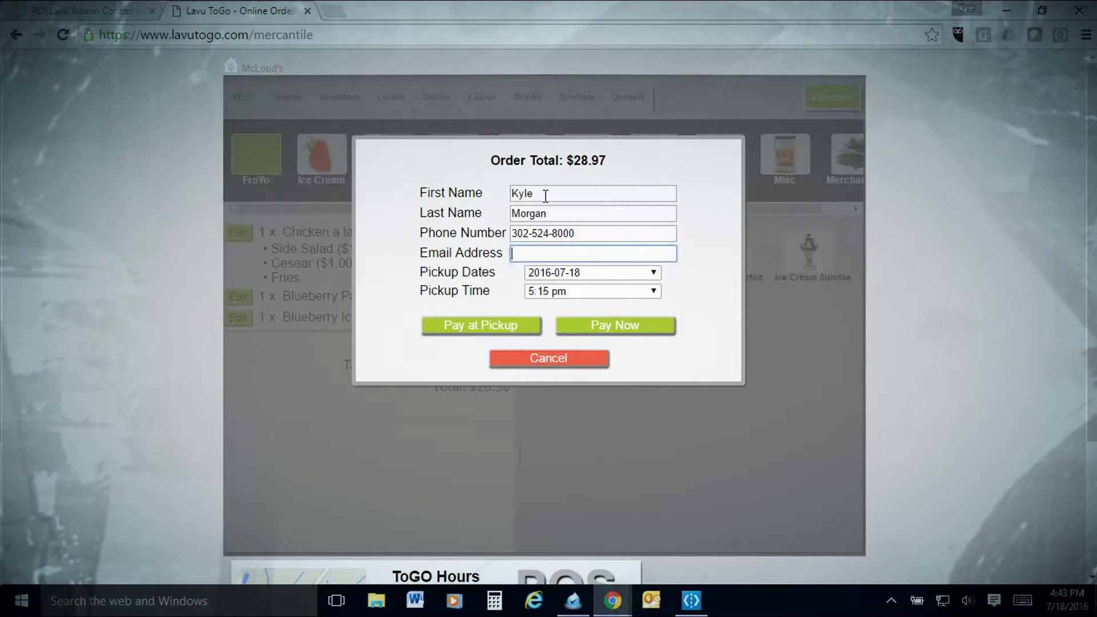
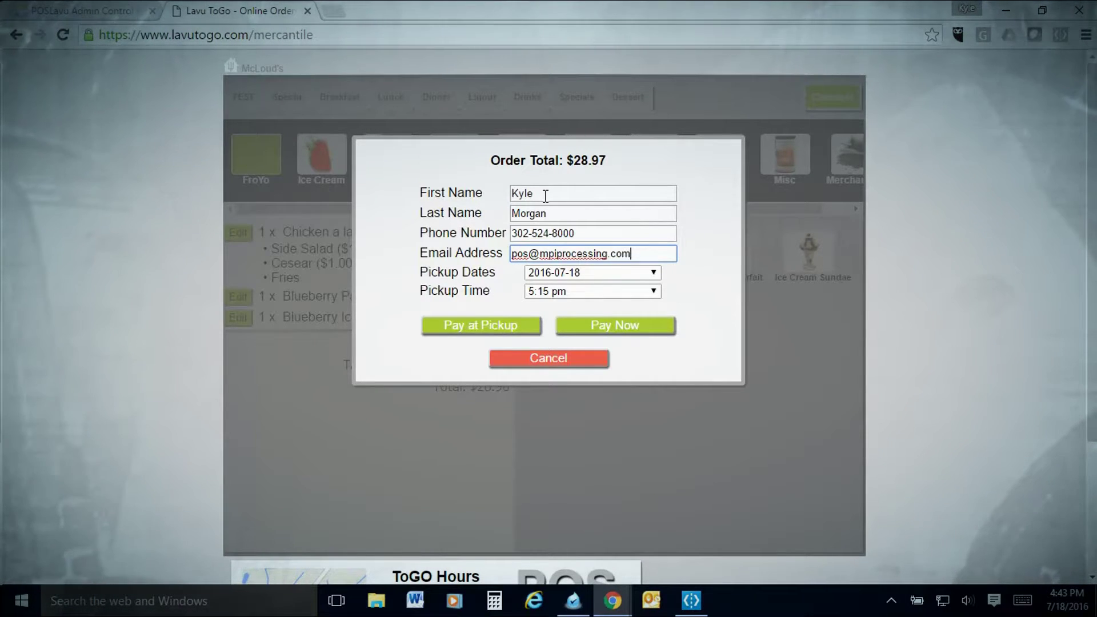
{"action": "key", "text": "Tab"}
{"action": "left_click", "coordinate": [591, 275]}
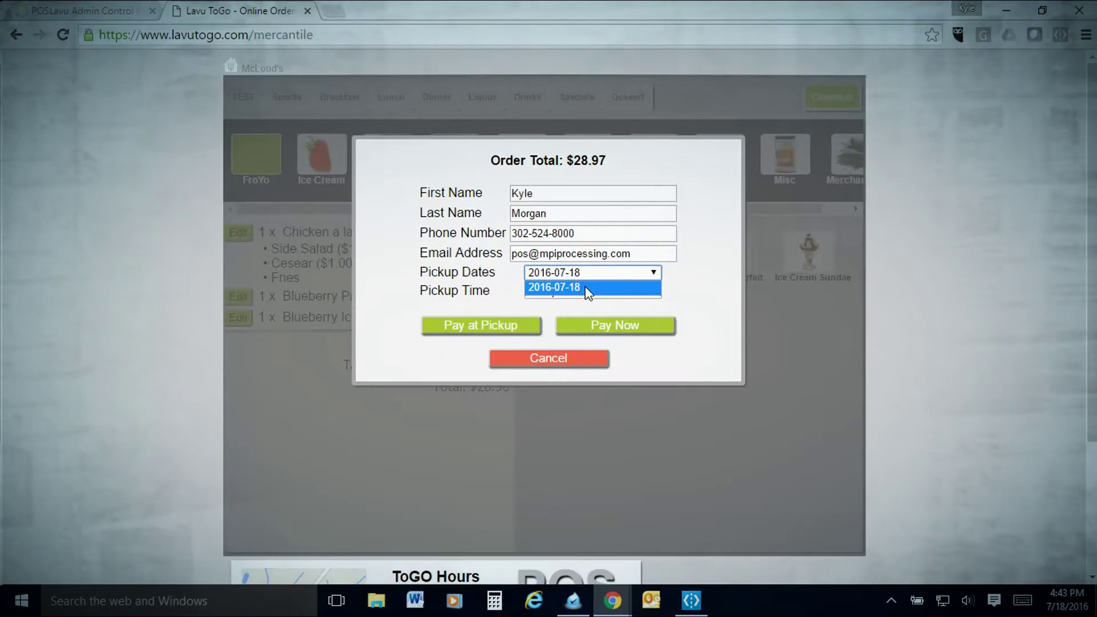
{"action": "left_click", "coordinate": [589, 288]}
{"action": "left_click", "coordinate": [564, 291]}
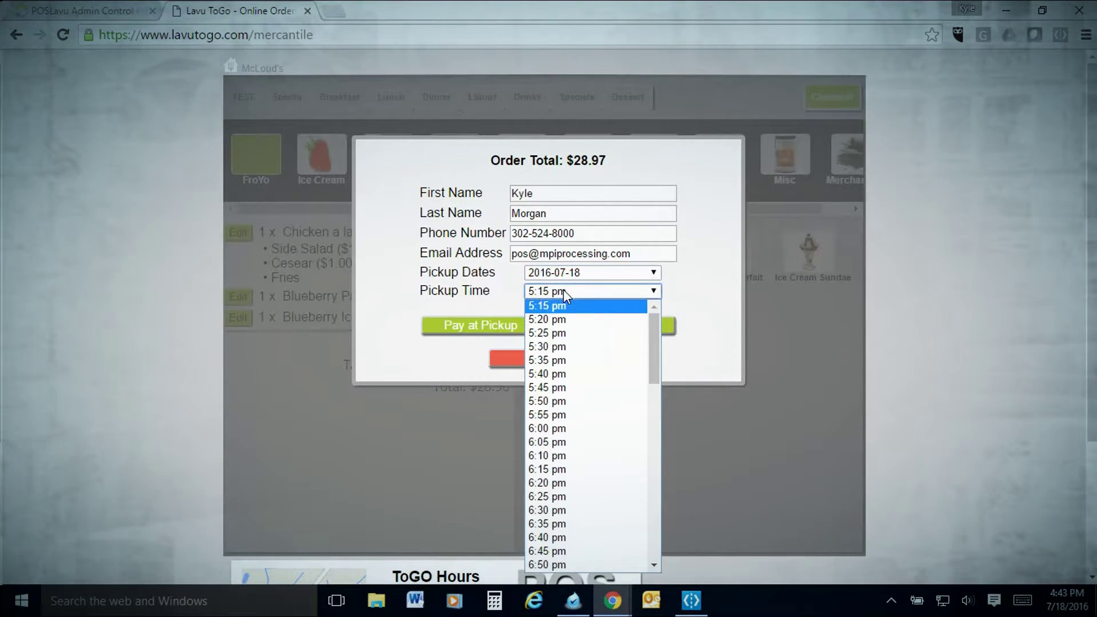
{"action": "left_click", "coordinate": [567, 307]}
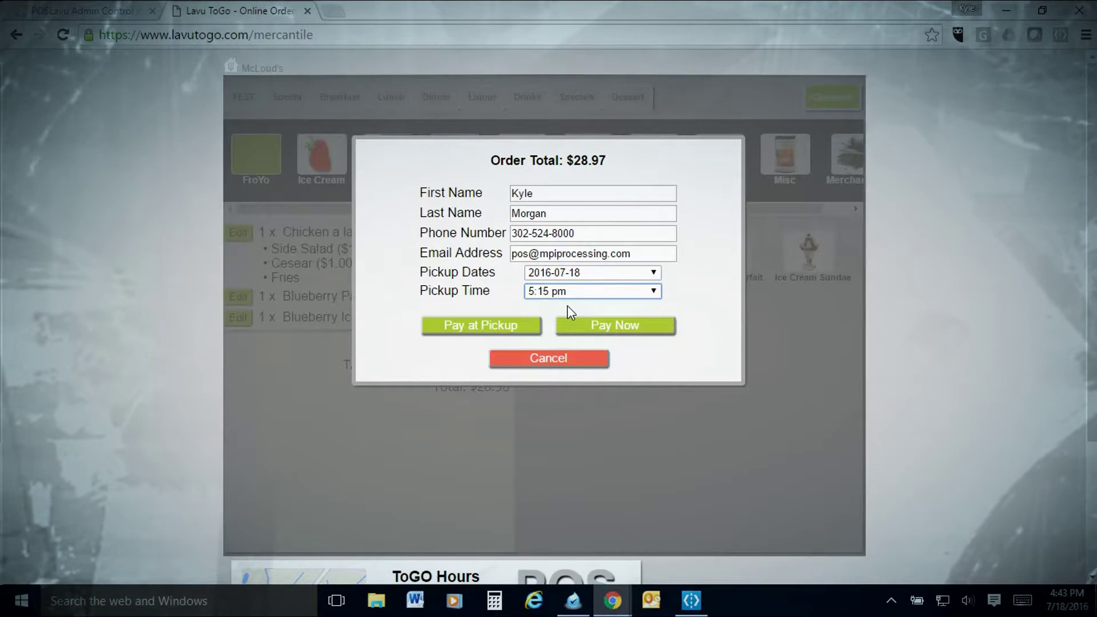
{"action": "left_click", "coordinate": [592, 291]}
{"action": "left_click", "coordinate": [580, 307]}
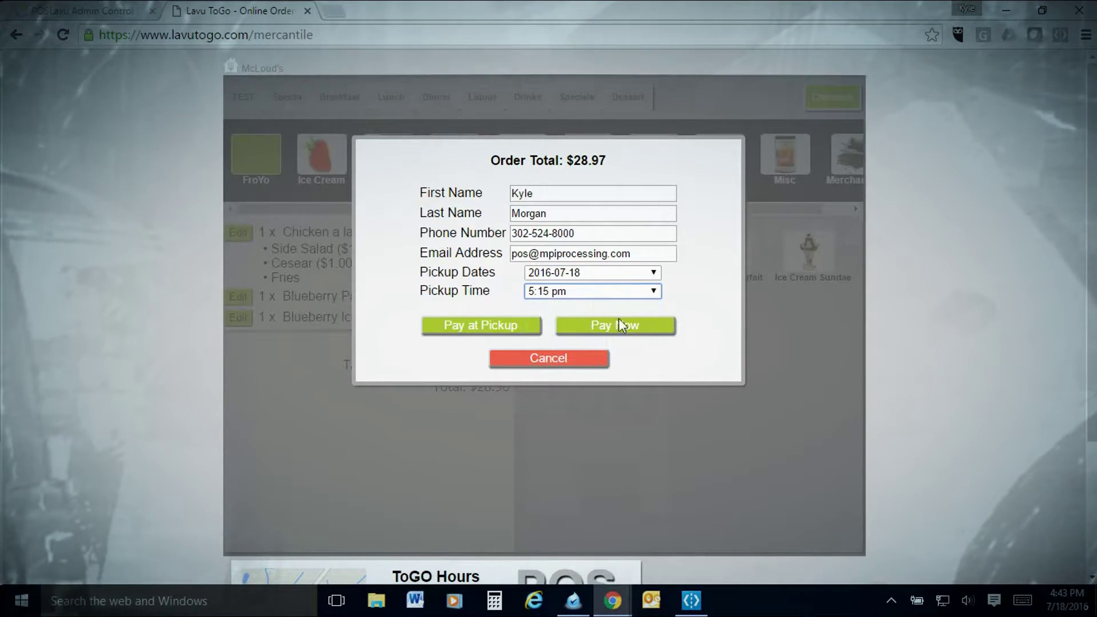
{"action": "left_click", "coordinate": [562, 294]}
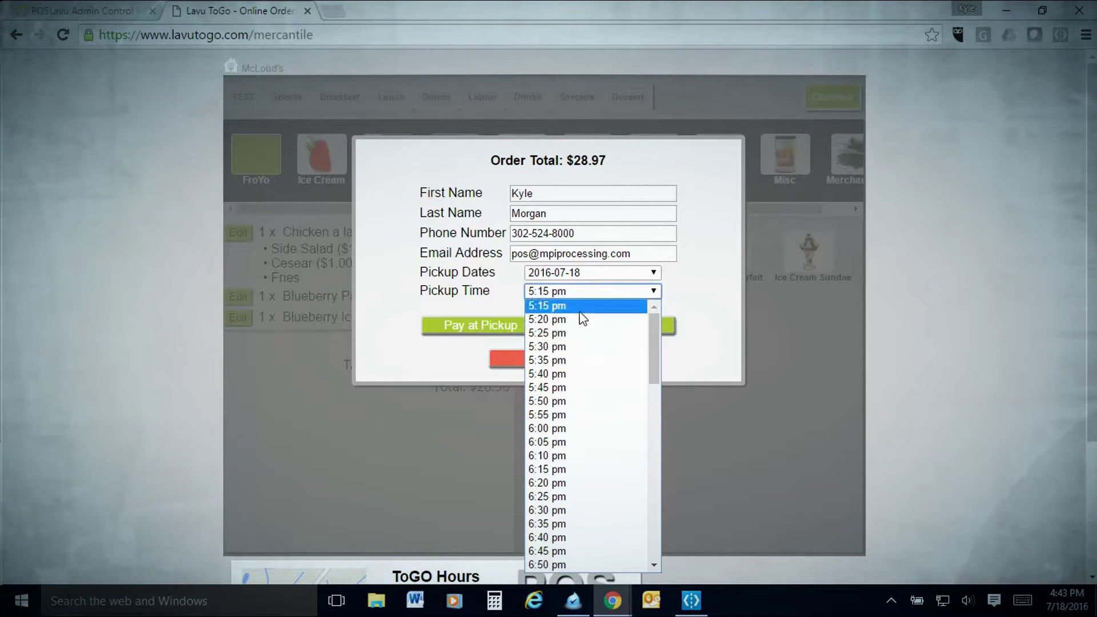
{"action": "scroll", "coordinate": [583, 328], "scroll_direction": "down", "scroll_amount": 12}
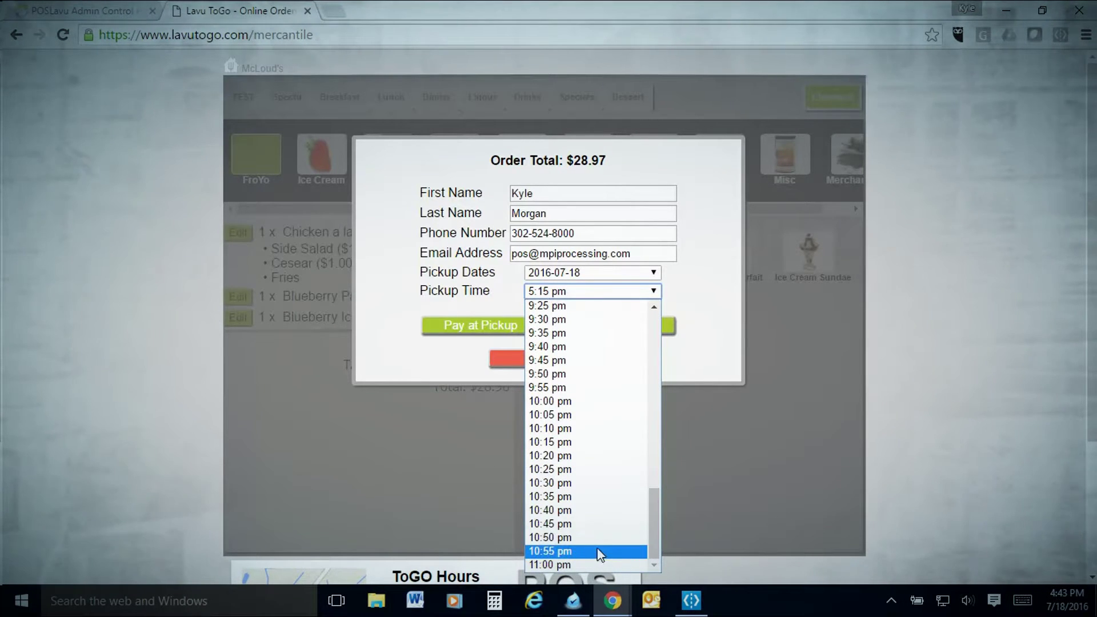
{"action": "scroll", "coordinate": [599, 434], "scroll_direction": "up", "scroll_amount": 12}
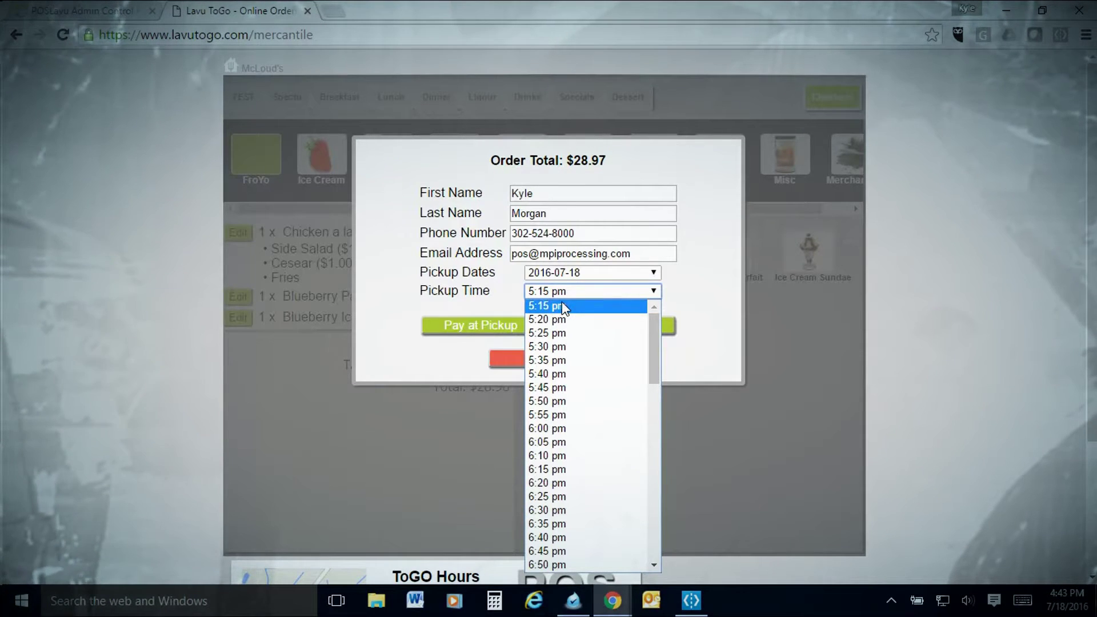
{"action": "left_click", "coordinate": [561, 306]}
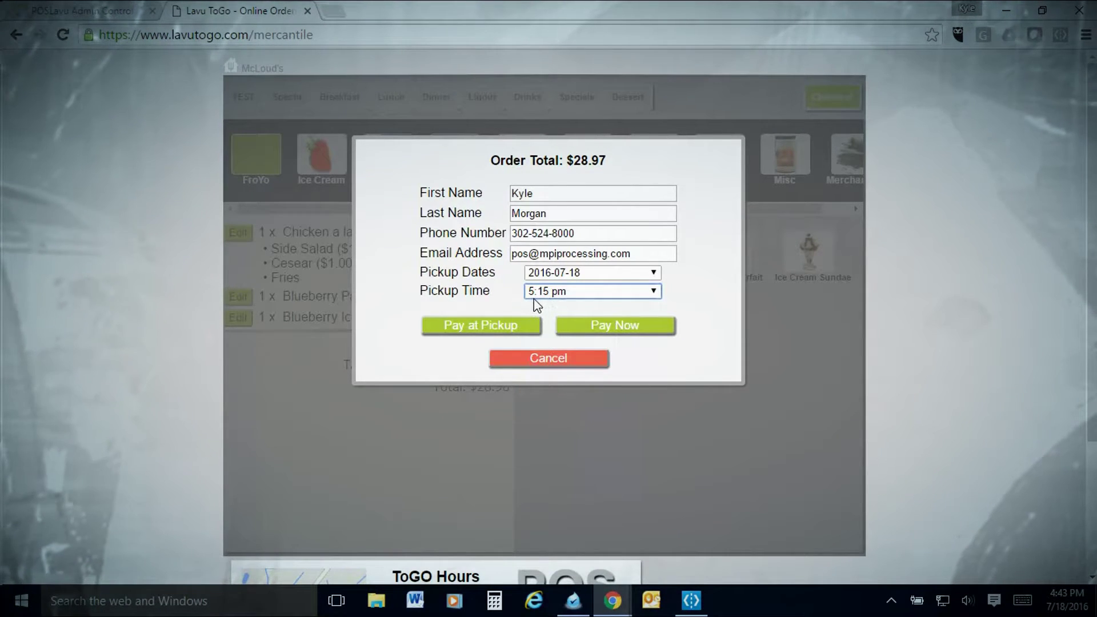
Back out of the Pay Now card page and add a Mocha and a Coffee from Iced Drinks
{"action": "left_click", "coordinate": [632, 327]}
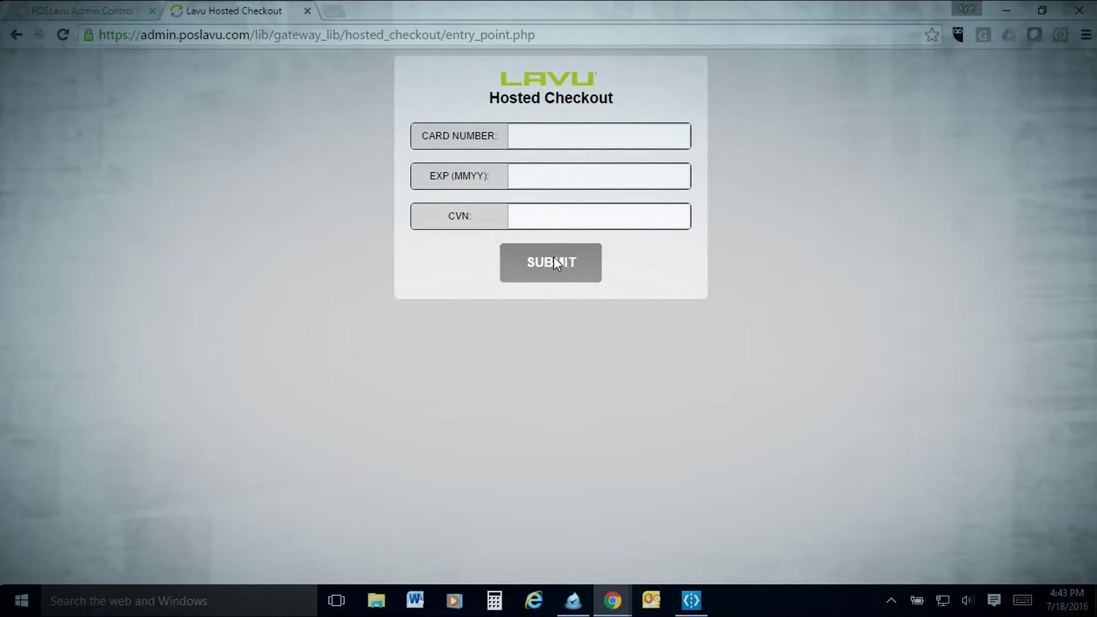
{"action": "left_click", "coordinate": [15, 37]}
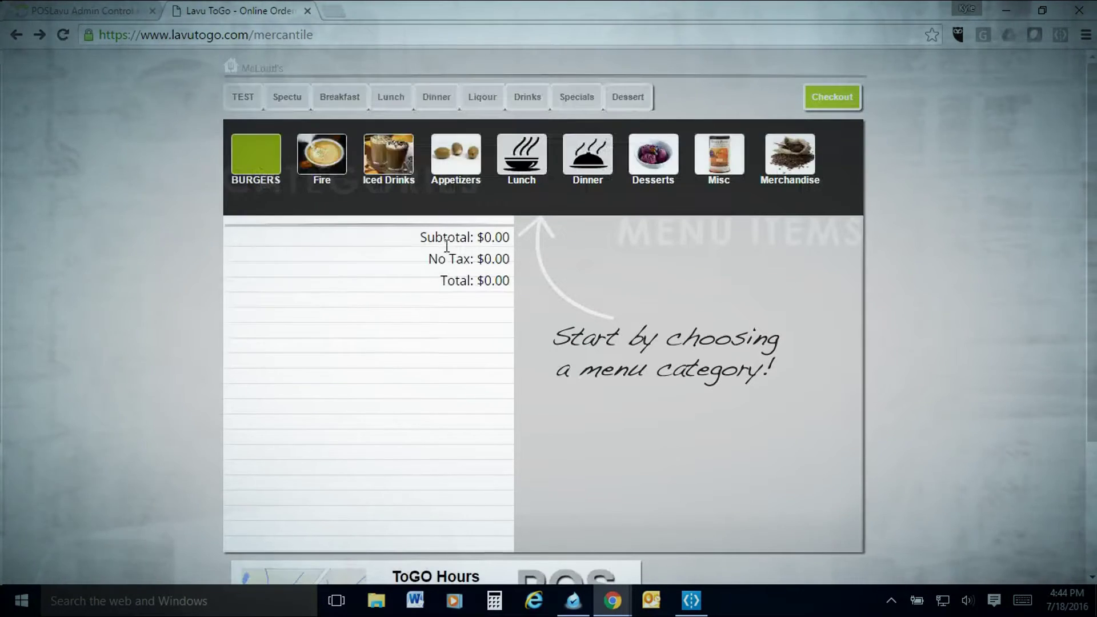
{"action": "left_click", "coordinate": [373, 153]}
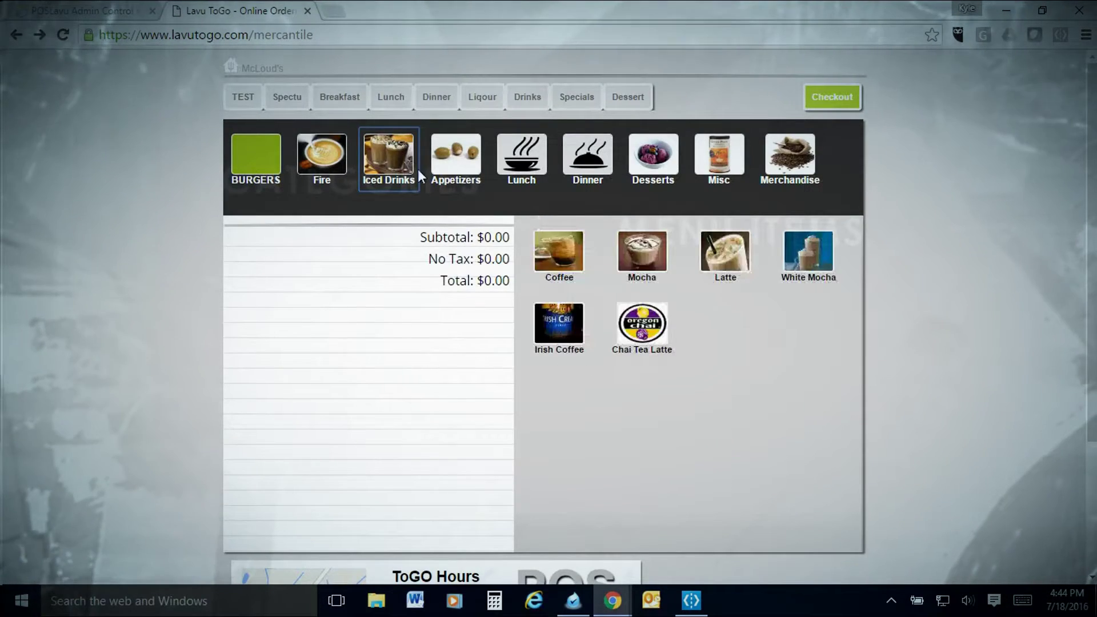
{"action": "left_click", "coordinate": [642, 251]}
{"action": "left_click", "coordinate": [557, 249]}
Check out the two drinks, enter the customer's name, phone and e-mail, and choose Pay at Pickup
{"action": "left_click", "coordinate": [837, 102]}
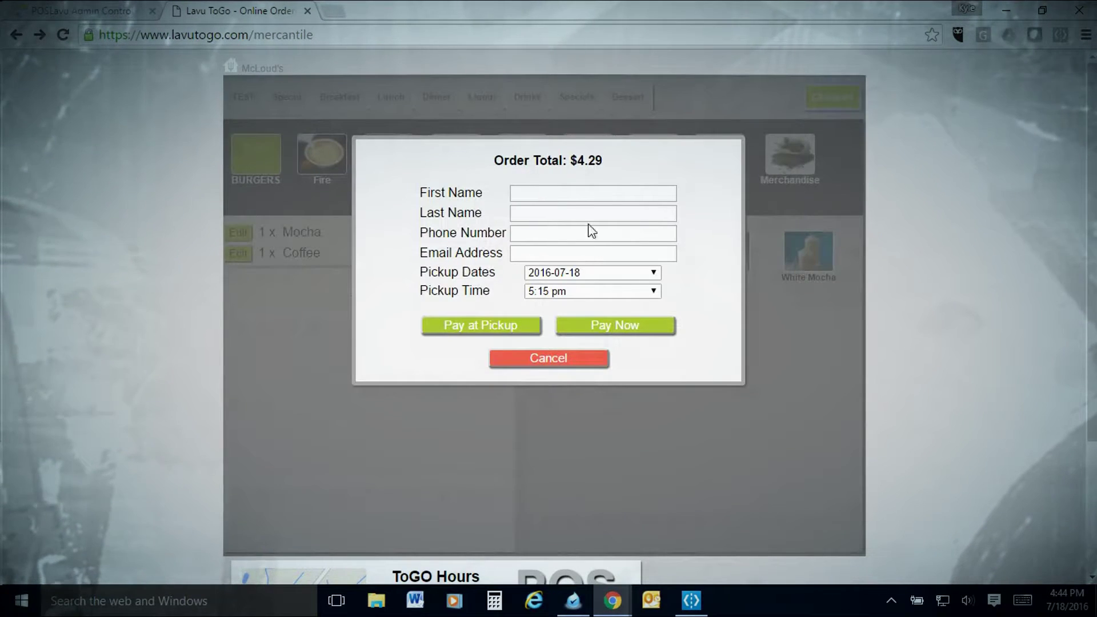
{"action": "left_click", "coordinate": [554, 192]}
{"action": "type", "text": "K"}
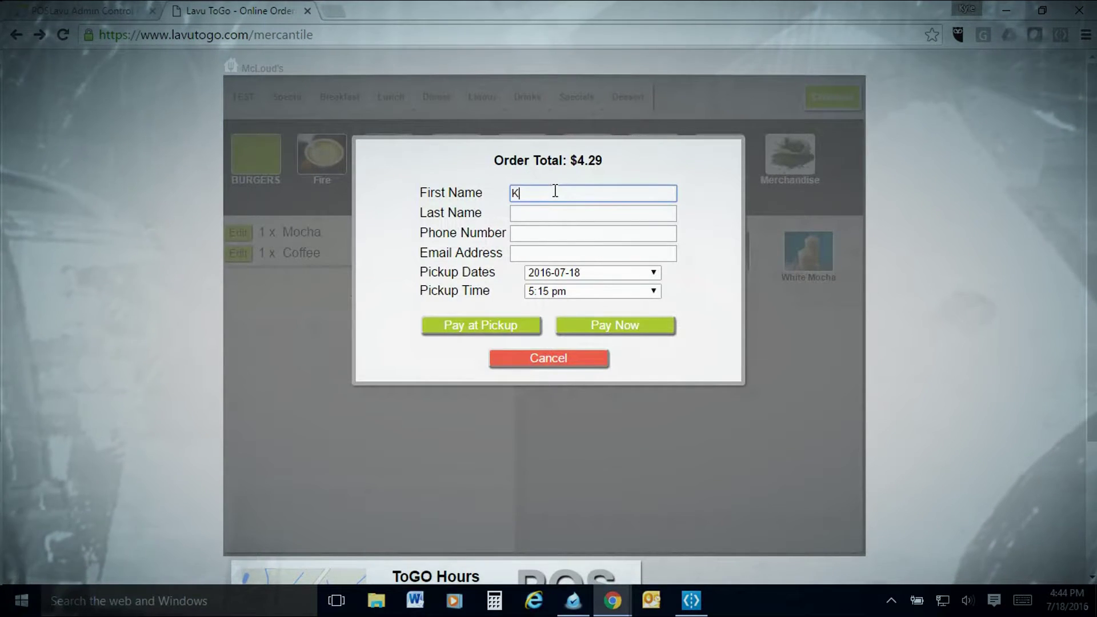
{"action": "key", "text": "Tab"}
{"action": "type", "text": "k"}
{"action": "key", "text": "Tab"}
{"action": "type", "text": "3"}
{"action": "key", "text": "Tab"}
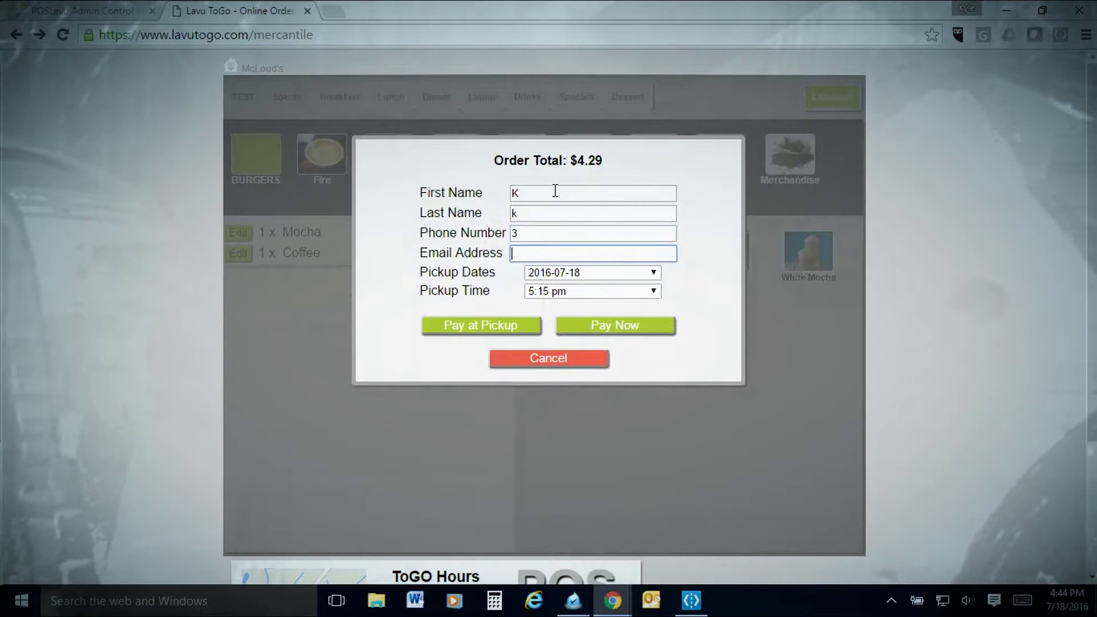
{"action": "key", "text": "Tab"}
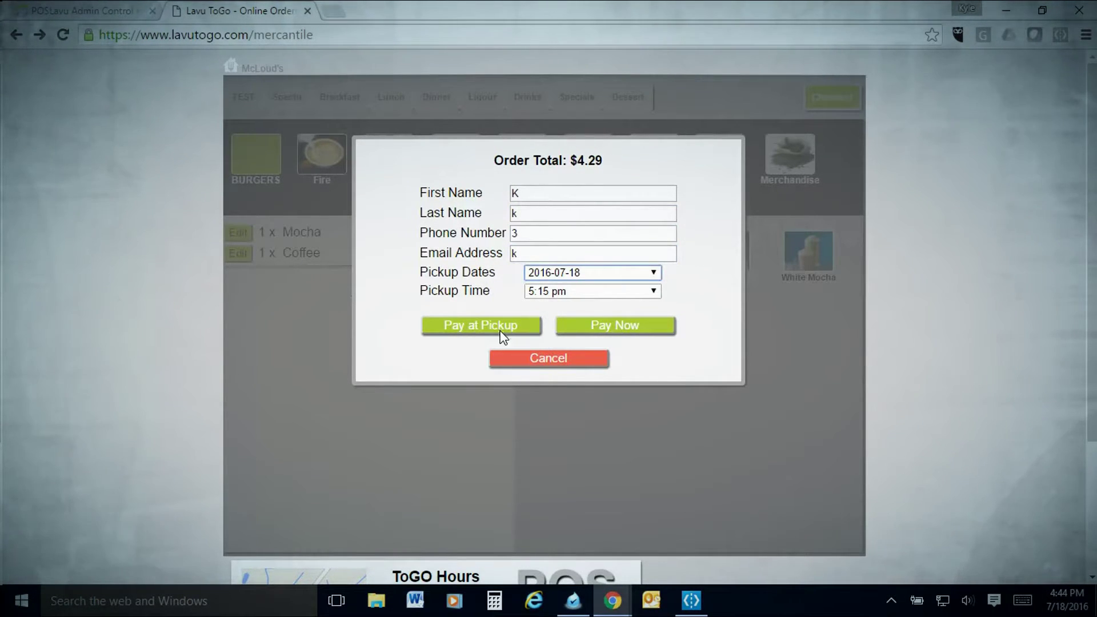
{"action": "left_click", "coordinate": [501, 335]}
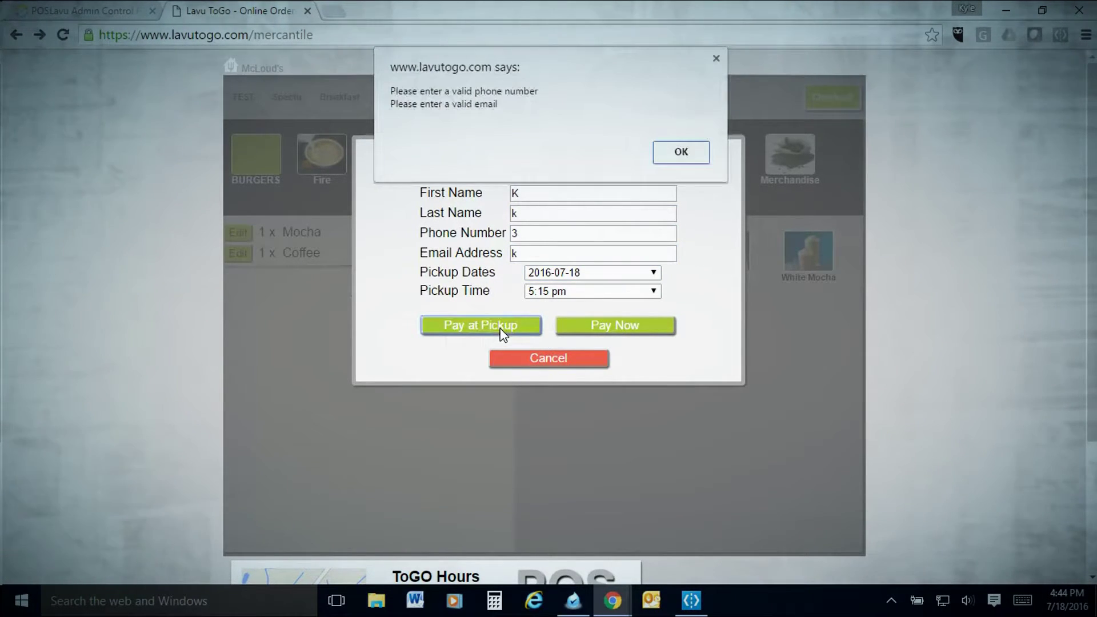
Replace the rejected e-mail address, resubmit the order for pickup payment, and acknowledge the confirmation
{"action": "left_click", "coordinate": [675, 169]}
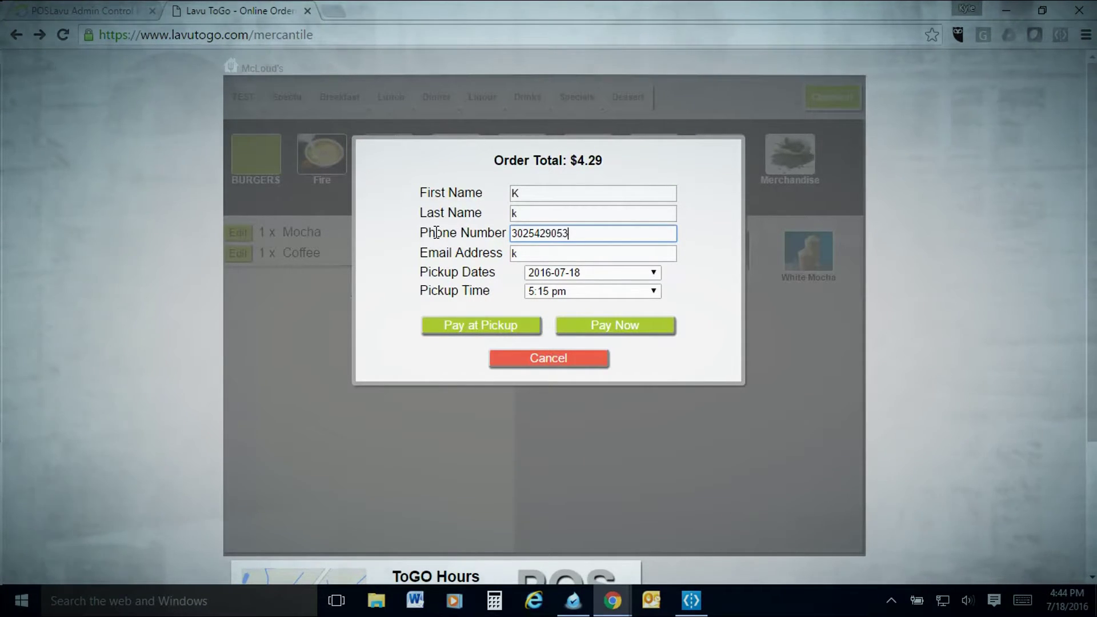
{"action": "key", "text": "Tab"}
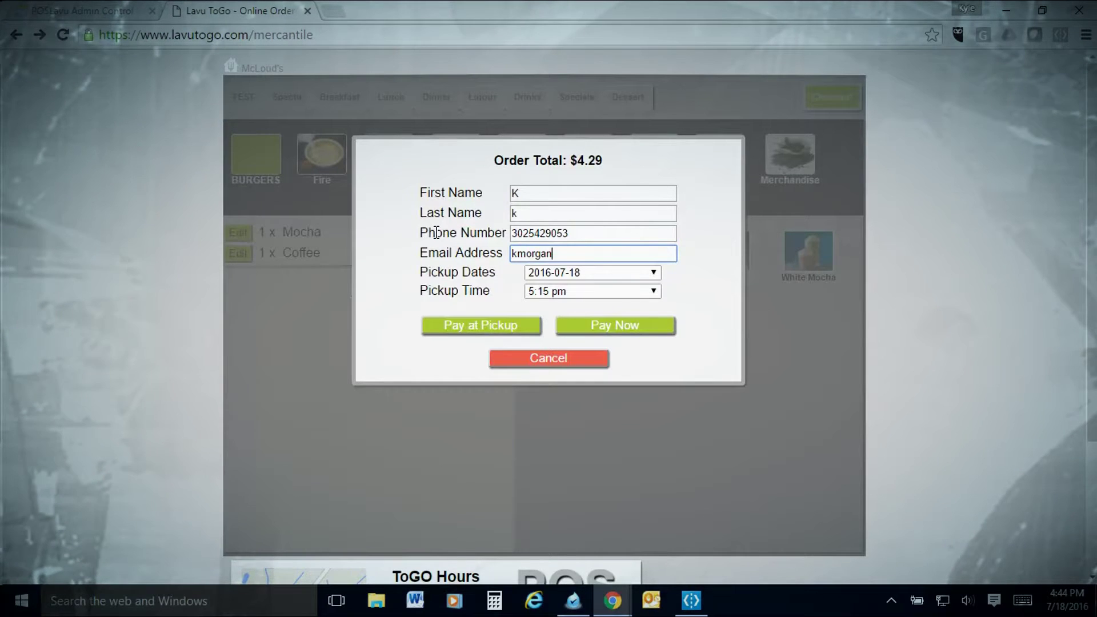
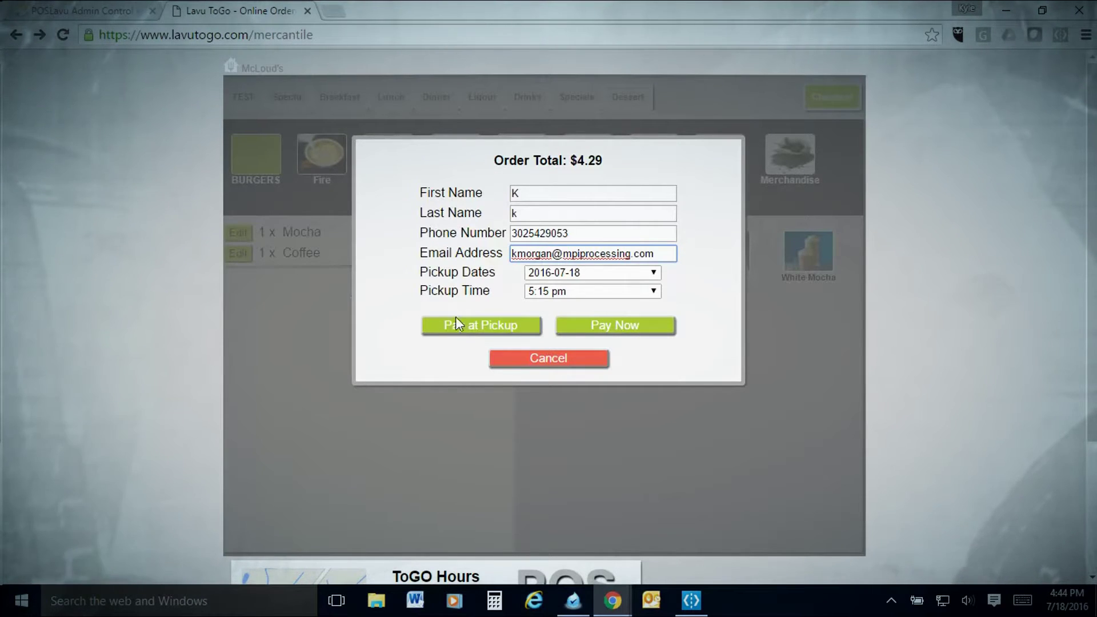
{"action": "left_click", "coordinate": [456, 322]}
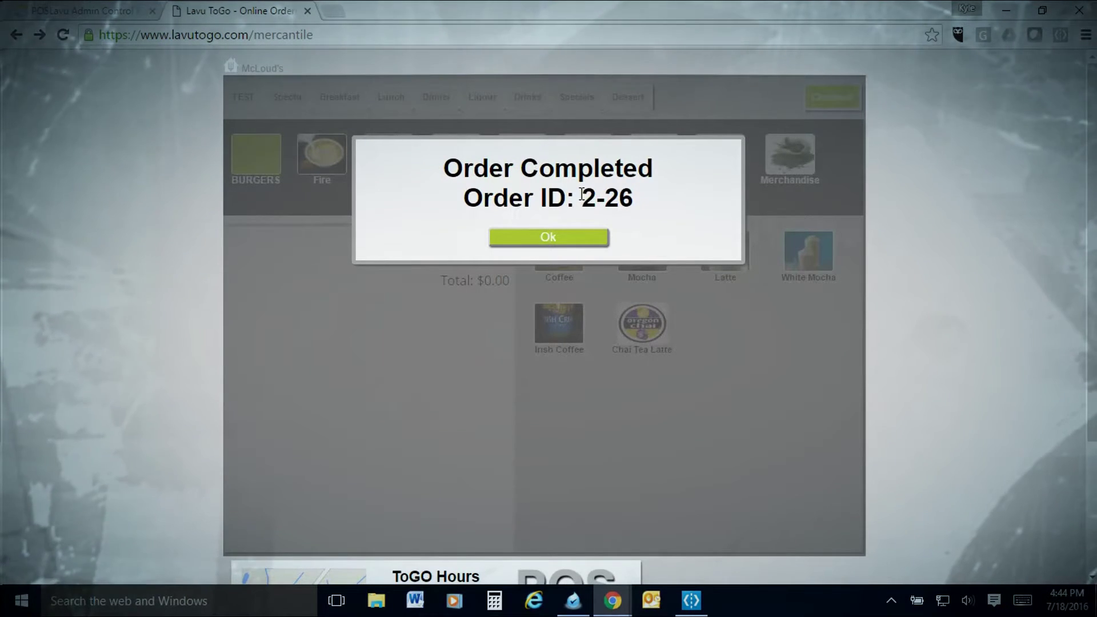
{"action": "left_click", "coordinate": [589, 232]}
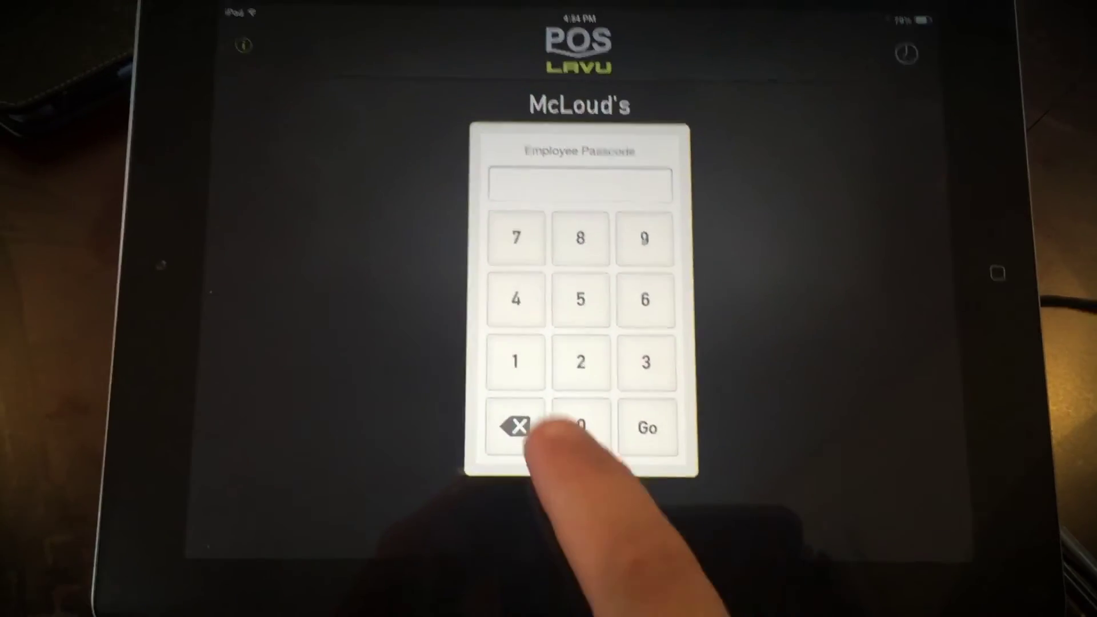
Sign in to Lavu POS with the four-digit employee passcode
{"action": "left_click", "coordinate": [503, 360]}
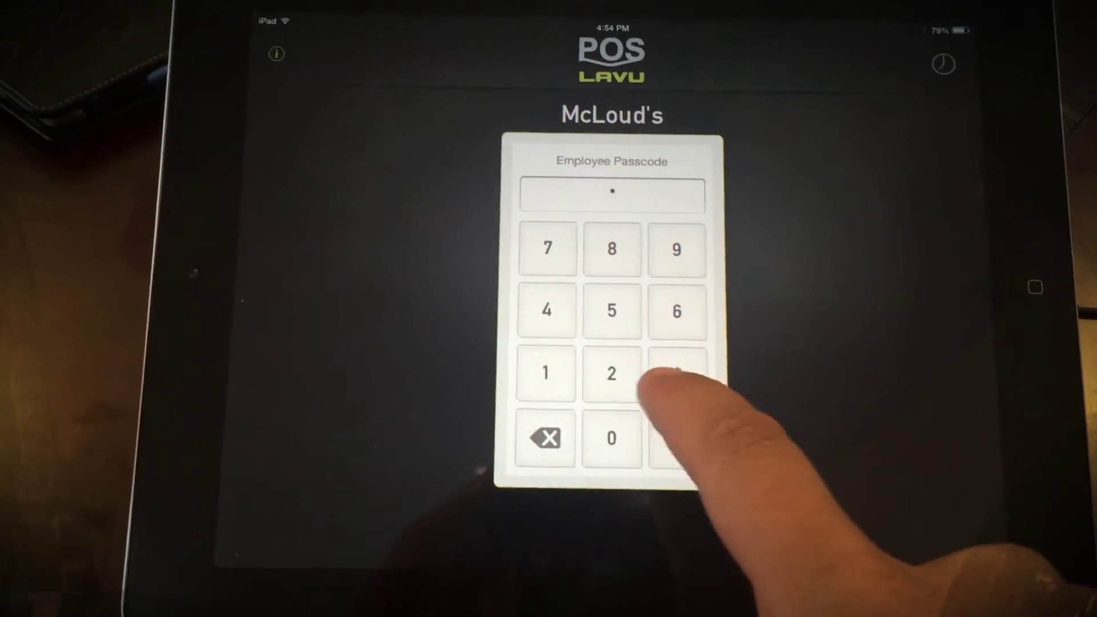
{"action": "left_click", "coordinate": [610, 370]}
{"action": "left_click", "coordinate": [609, 306]}
{"action": "left_click", "coordinate": [609, 434]}
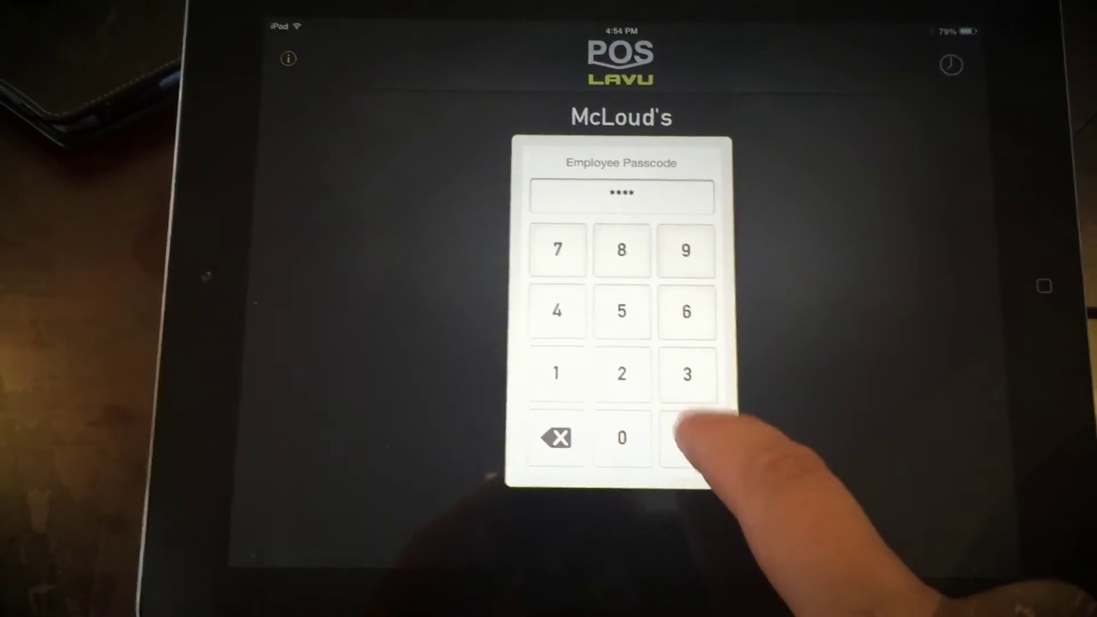
{"action": "left_click", "coordinate": [690, 443]}
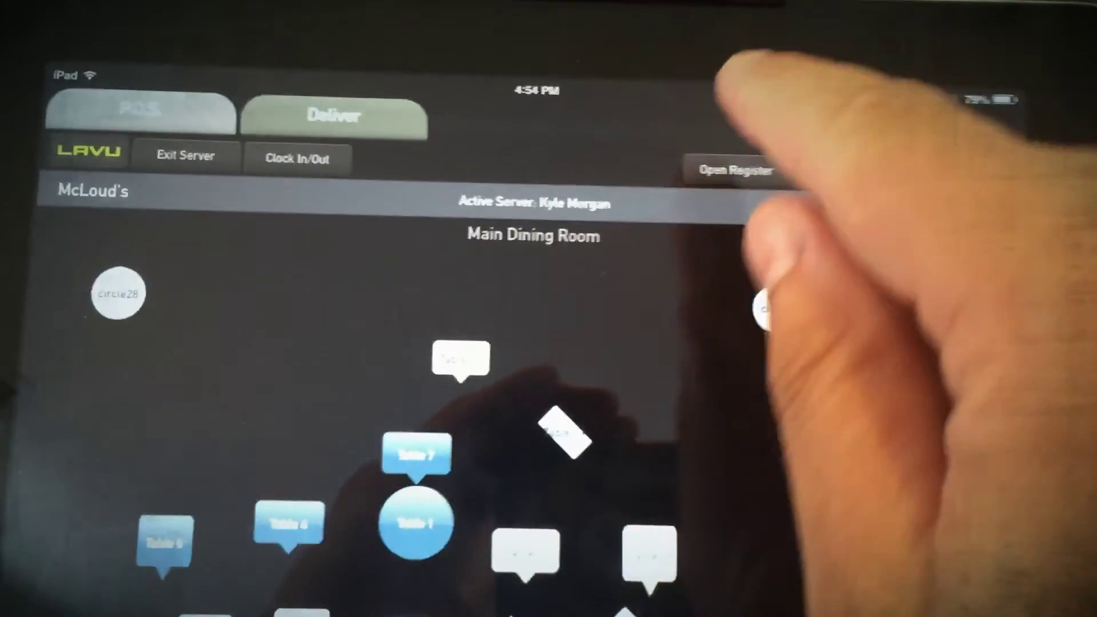
Exit Server and sign in again with the employee passcode
{"action": "left_click", "coordinate": [583, 285]}
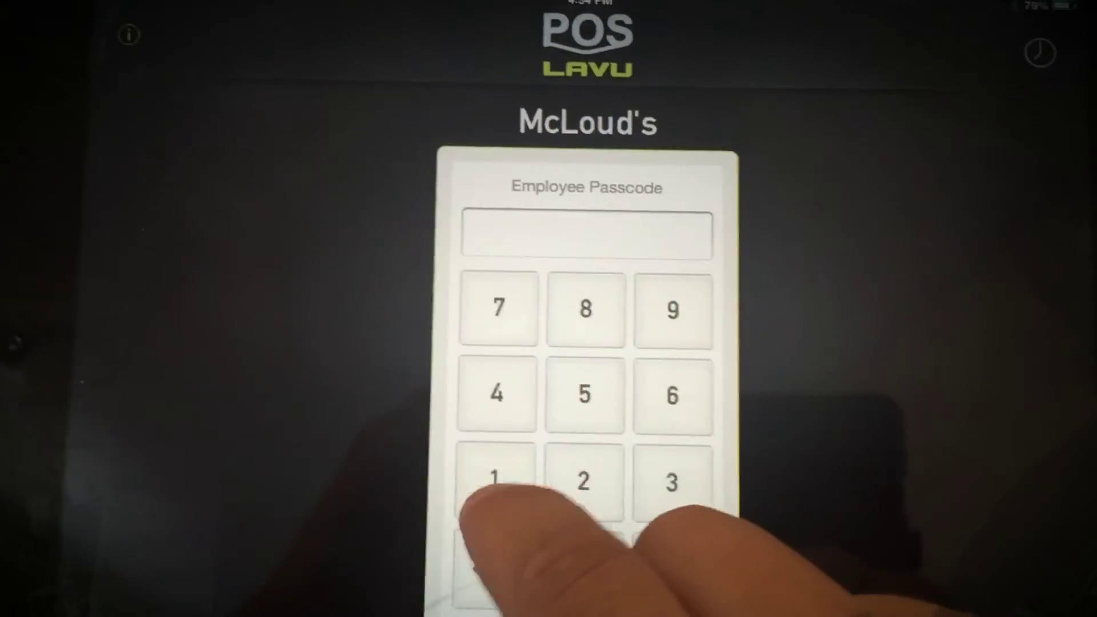
{"action": "left_click", "coordinate": [467, 582]}
{"action": "left_click", "coordinate": [560, 586]}
{"action": "left_click", "coordinate": [651, 587]}
{"action": "left_click", "coordinate": [490, 485]}
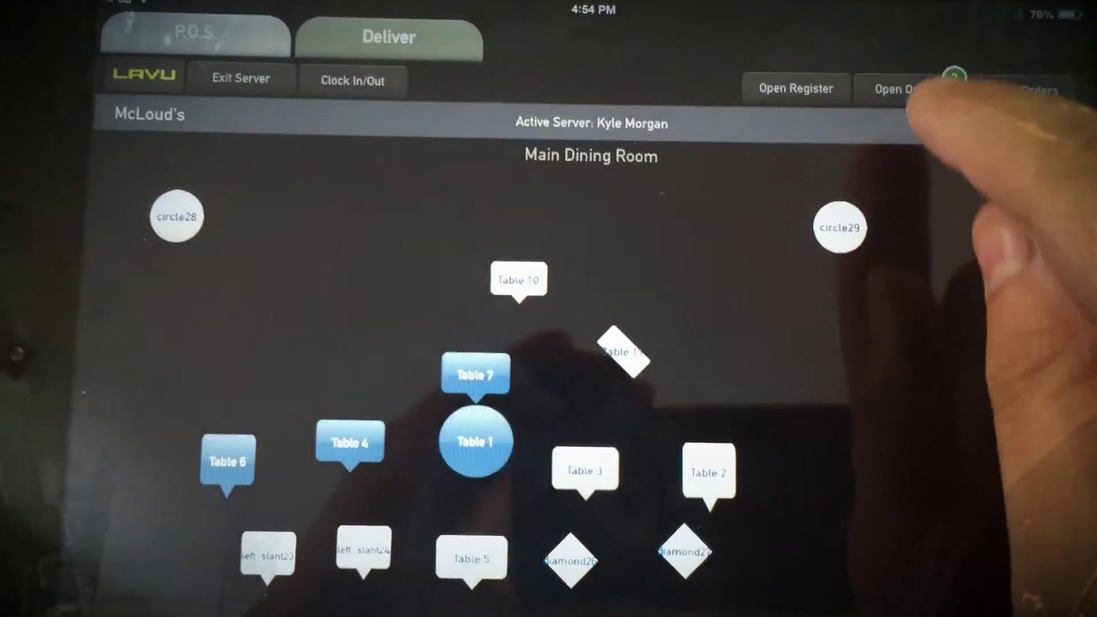
Open the $57.75 order from the Lavu ToGo Orders list on the ordering screen
{"action": "left_click", "coordinate": [902, 89]}
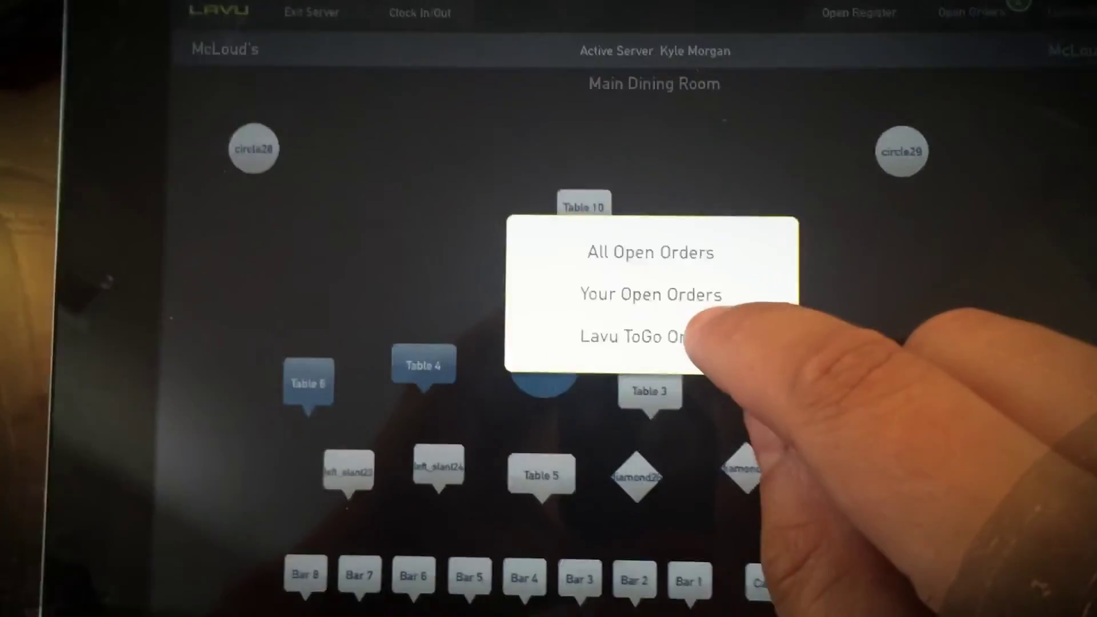
{"action": "left_click", "coordinate": [702, 333]}
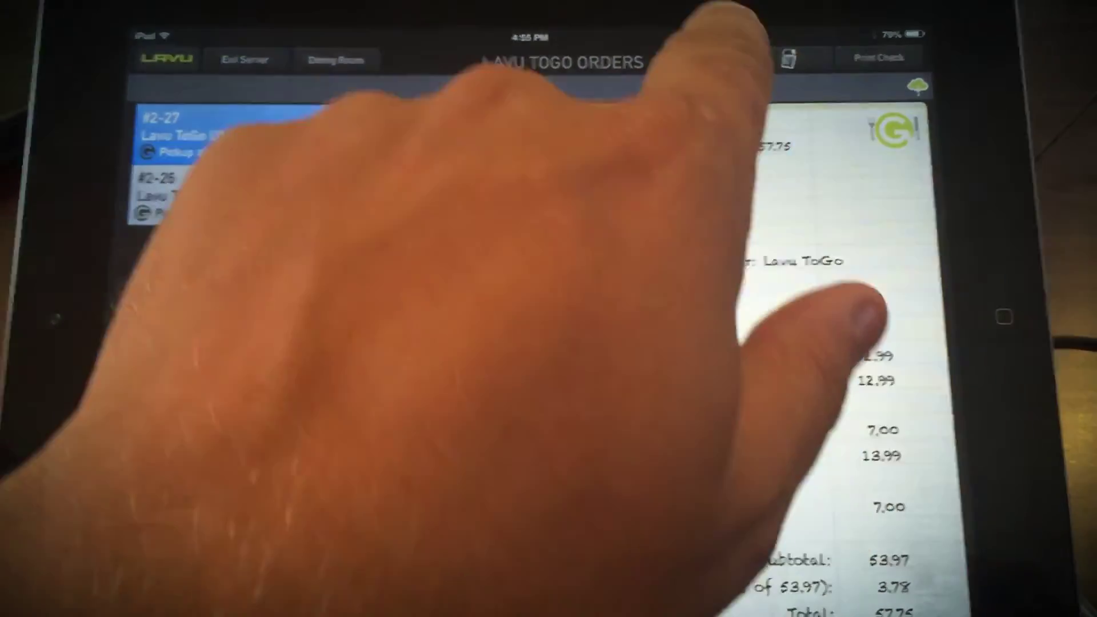
{"action": "left_click", "coordinate": [783, 57]}
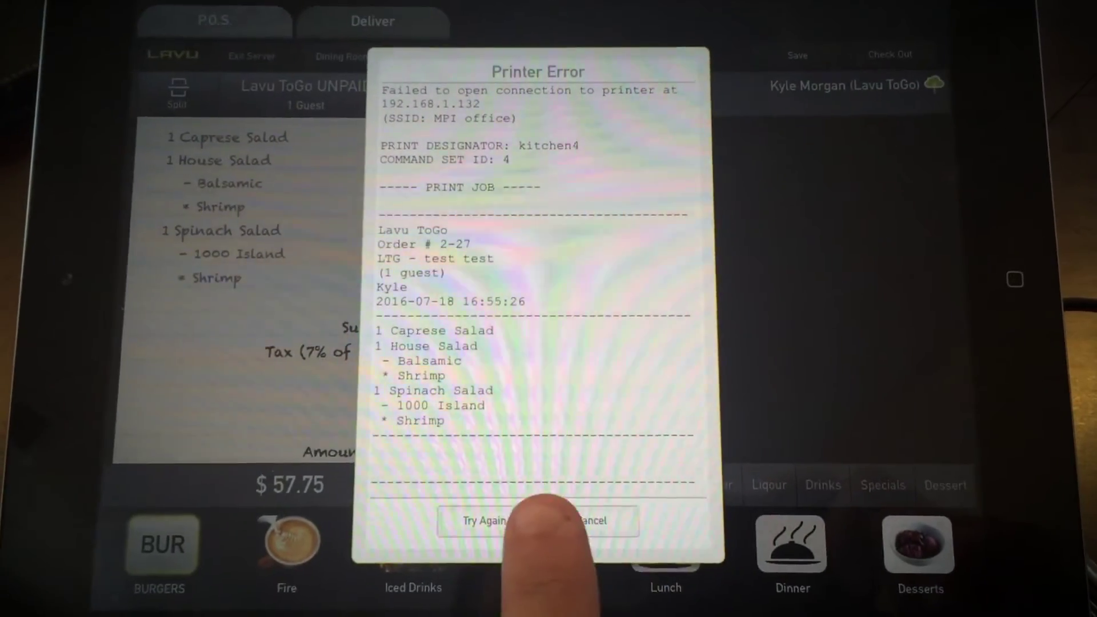
Dismiss the kitchen4 printer error and return to the Main Dining Room floor plan
{"action": "left_click", "coordinate": [608, 514]}
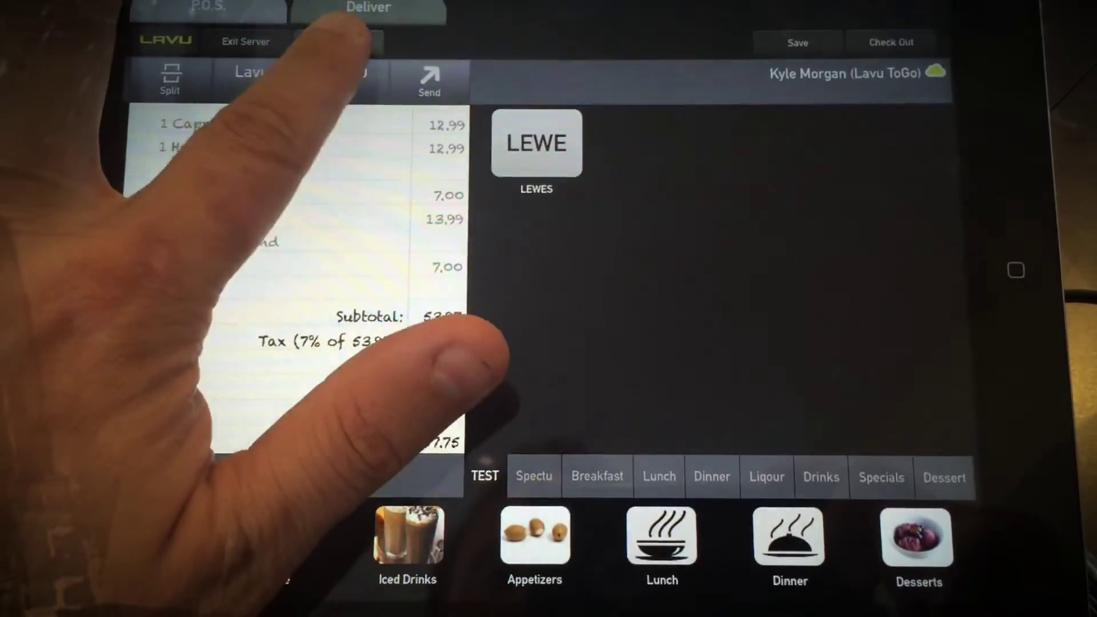
{"action": "left_click", "coordinate": [375, 5]}
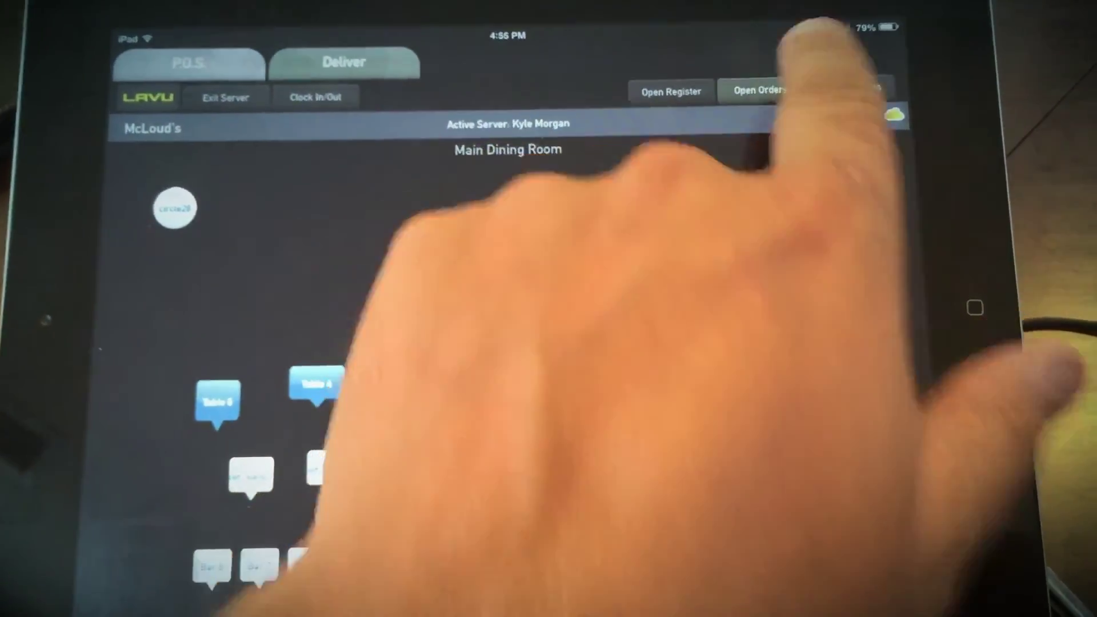
Reopen the $57.75 order (Order 2-27) from the Lavu ToGo Orders list
{"action": "left_click", "coordinate": [774, 75]}
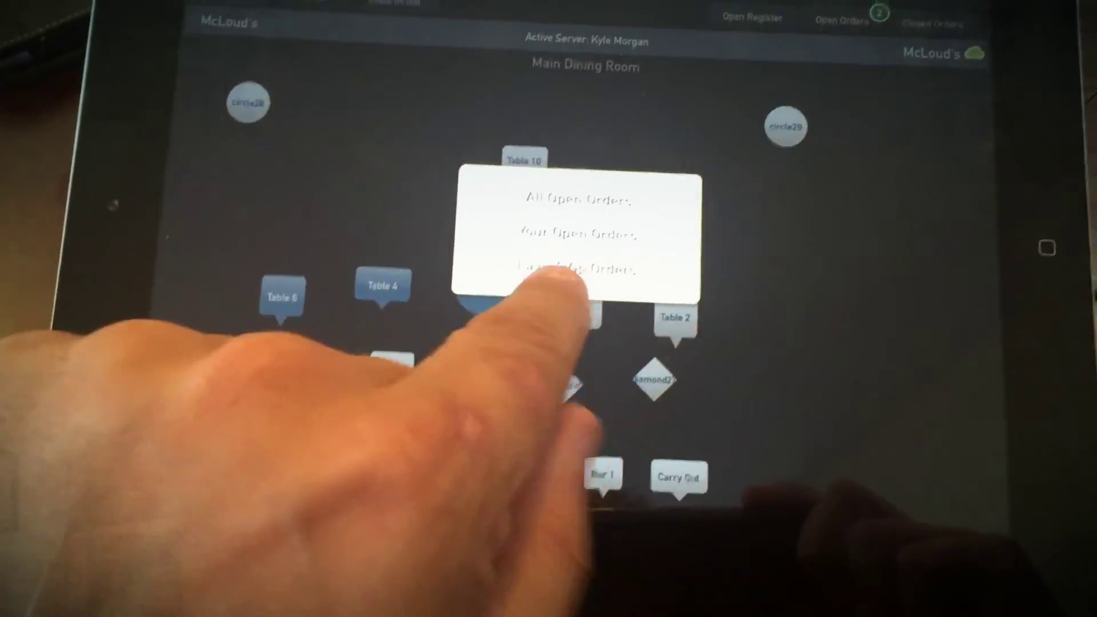
{"action": "left_click", "coordinate": [566, 284]}
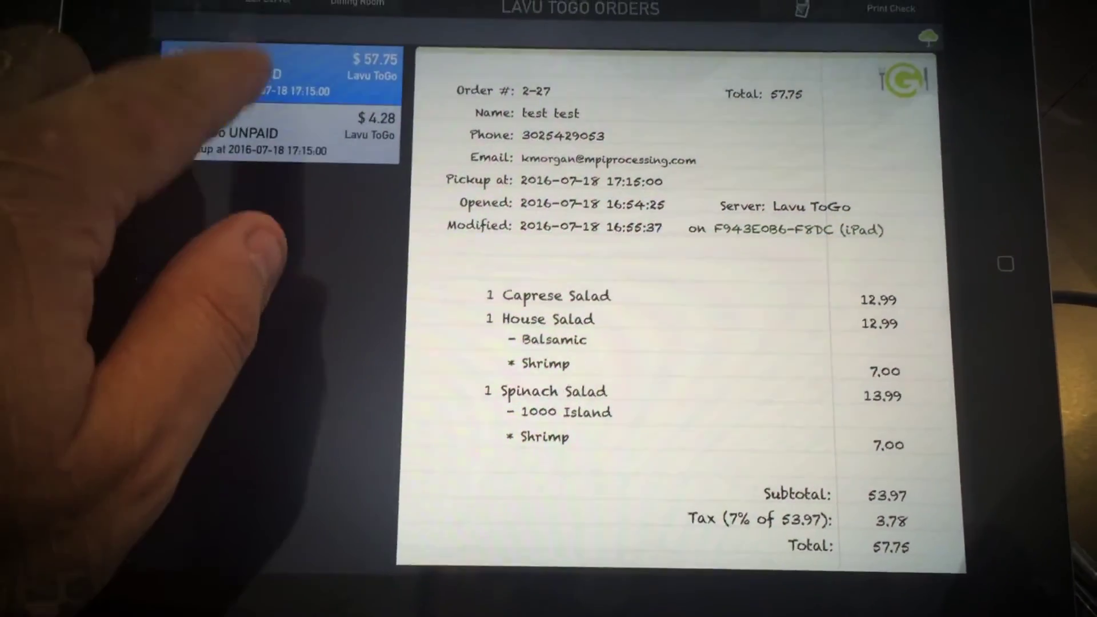
{"action": "left_click", "coordinate": [802, 9]}
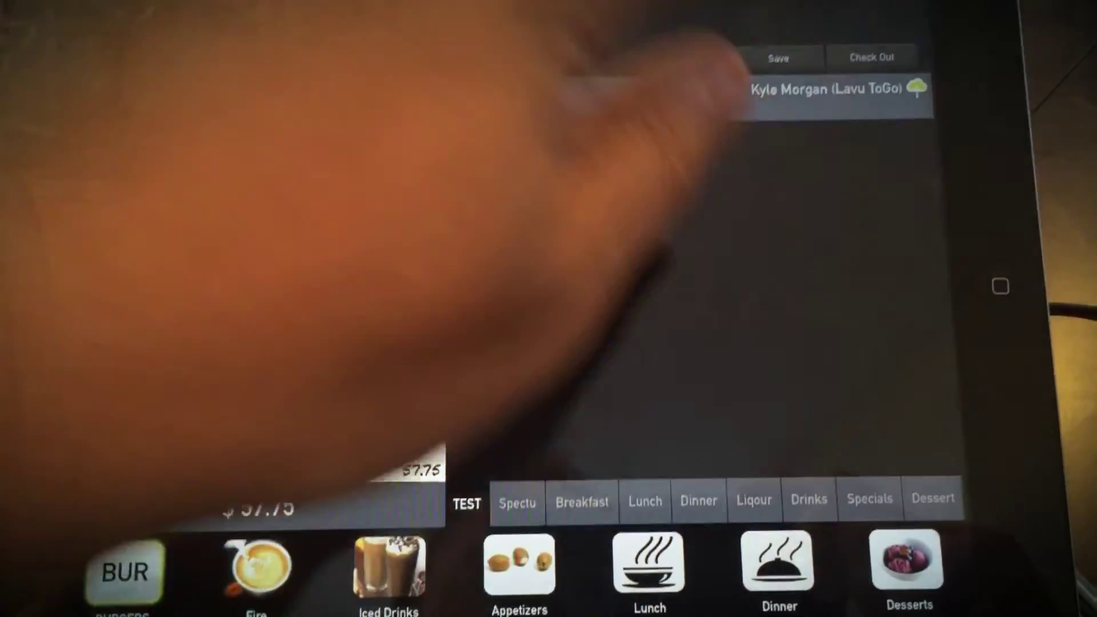
Check out Order 2-27, paying the full $57.75 in cash, and confirm completion
{"action": "left_click", "coordinate": [872, 51]}
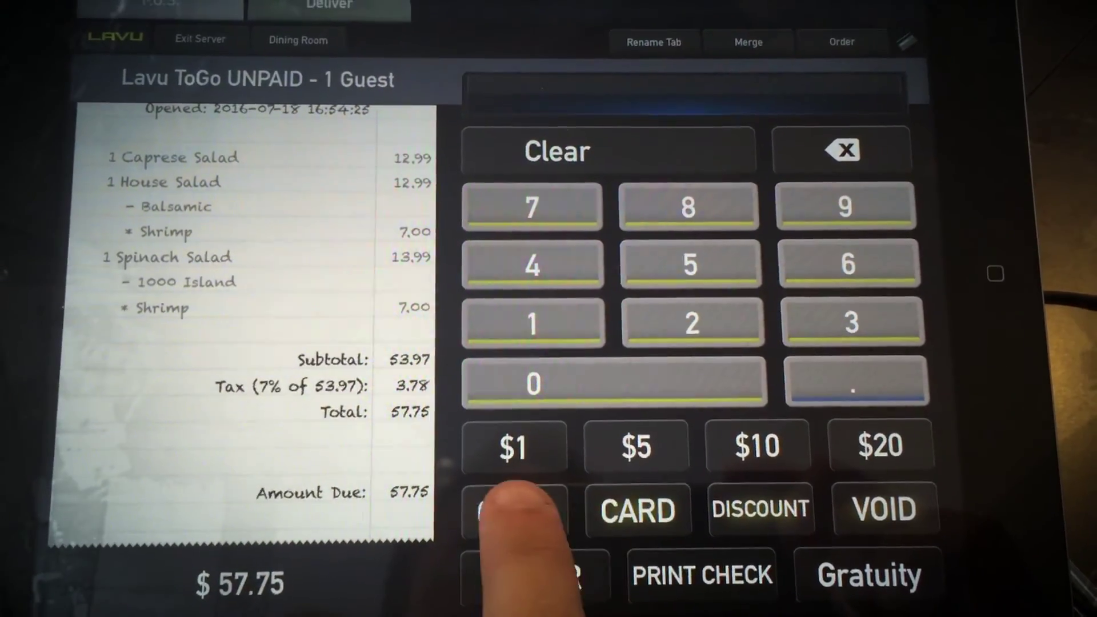
{"action": "left_click", "coordinate": [514, 508]}
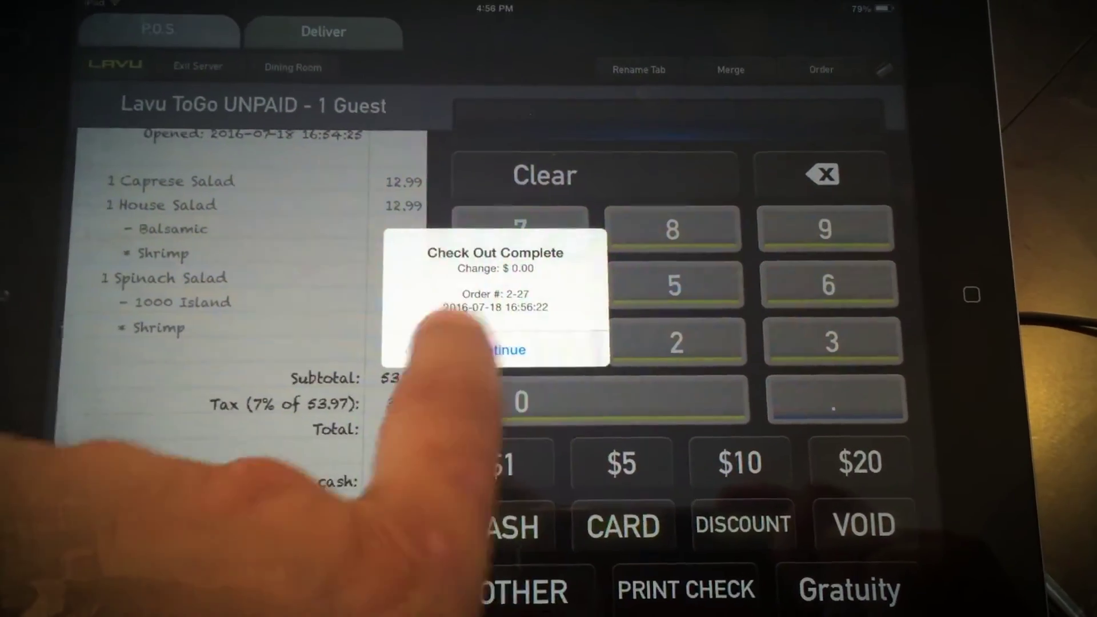
{"action": "left_click", "coordinate": [452, 349]}
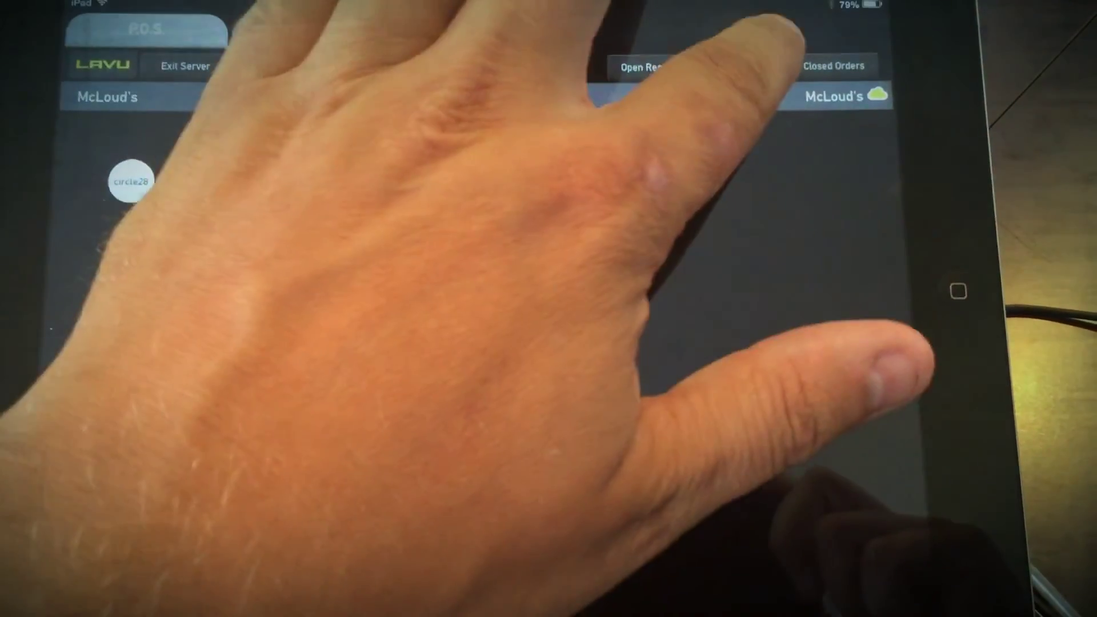
Open the Lavu ToGo Orders list from Open Orders to see the remaining order
{"action": "left_click", "coordinate": [743, 59]}
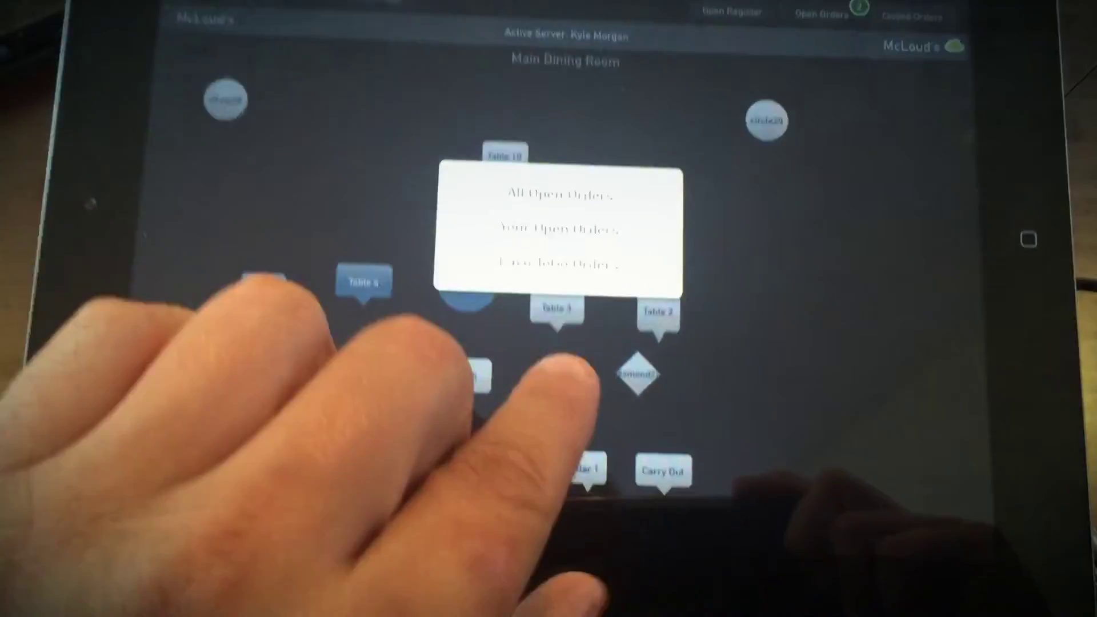
{"action": "left_click", "coordinate": [531, 263]}
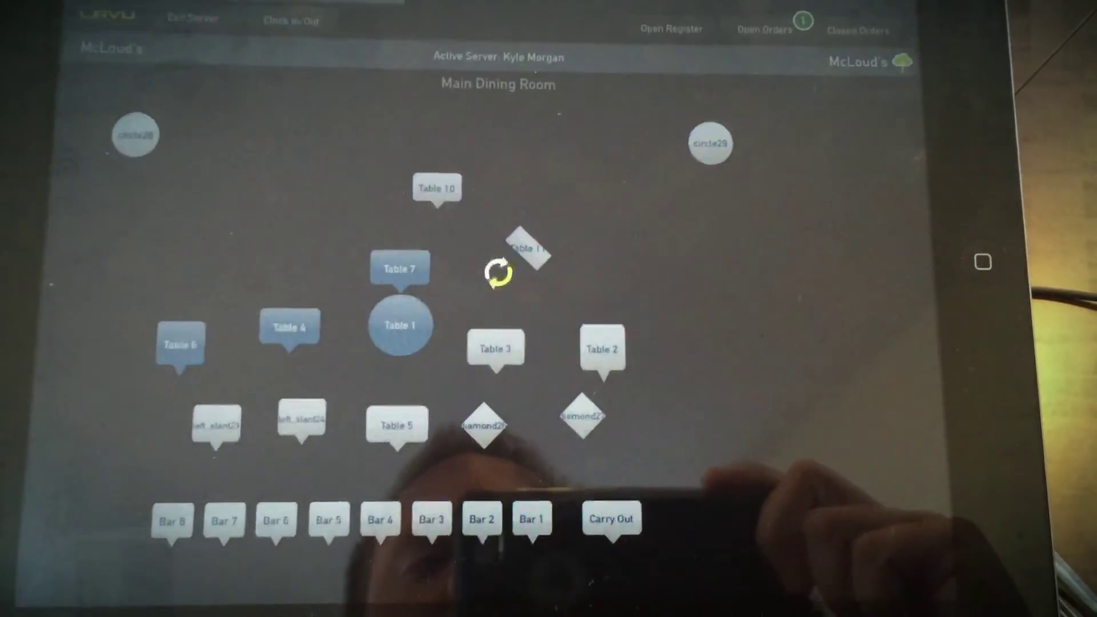